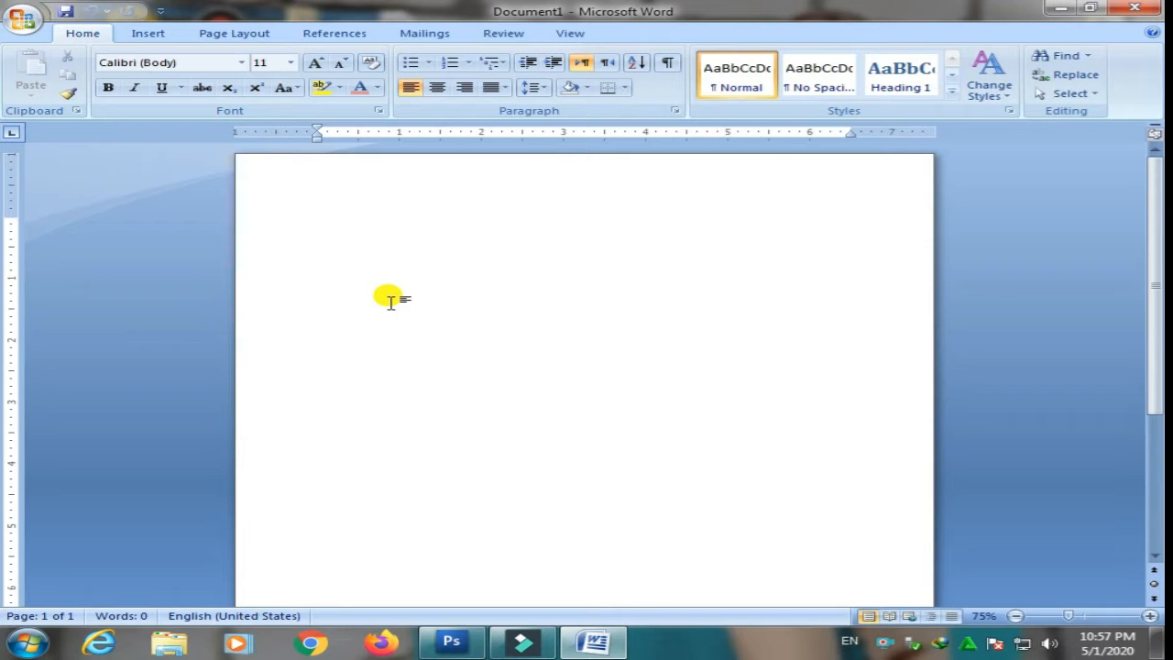
Insert the built-in Austere cover page into the blank document.
click(154, 35)
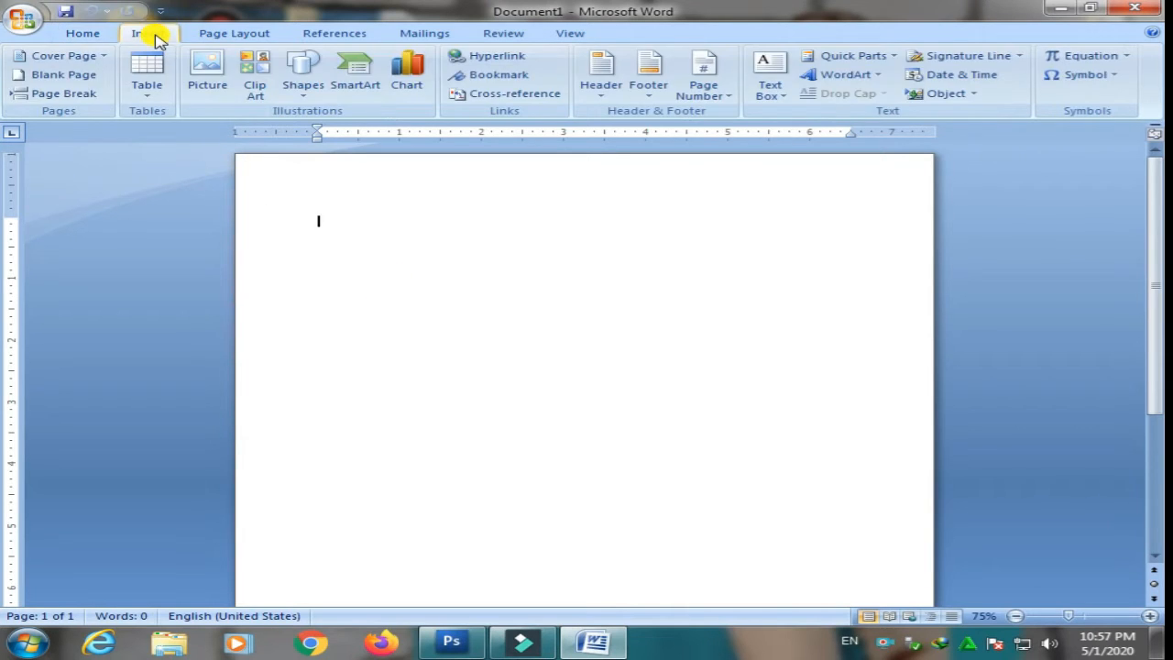
click(100, 58)
scroll(270, 225, down, 5)
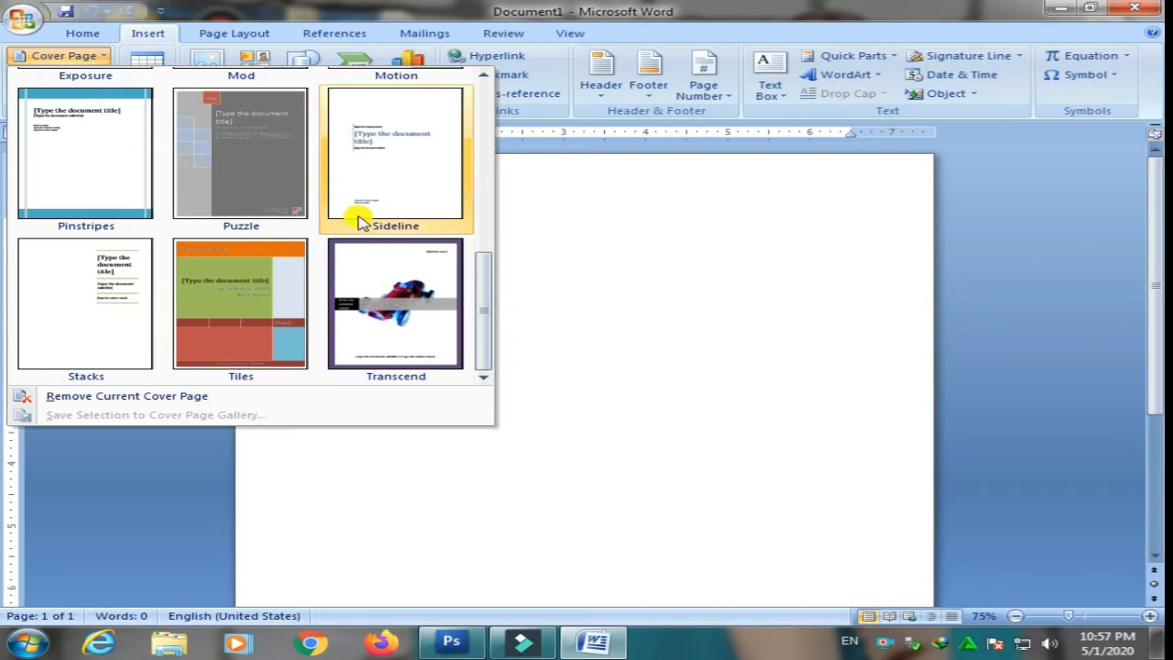
scroll(314, 291, up, 5)
scroll(318, 263, down, 5)
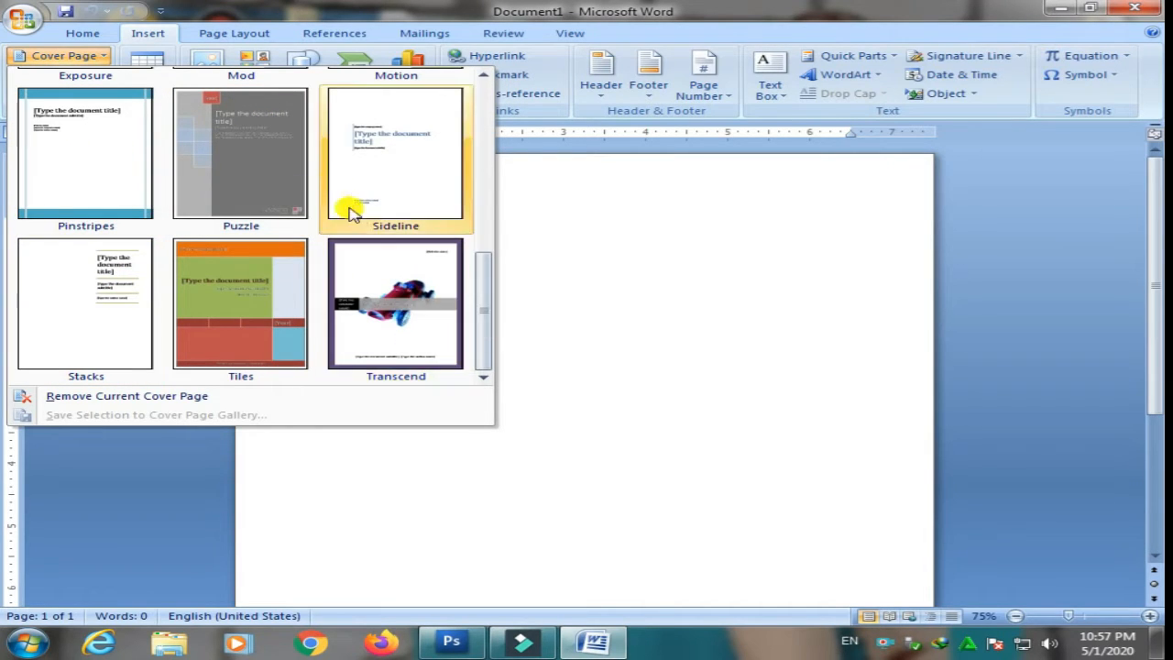
scroll(351, 210, up, 5)
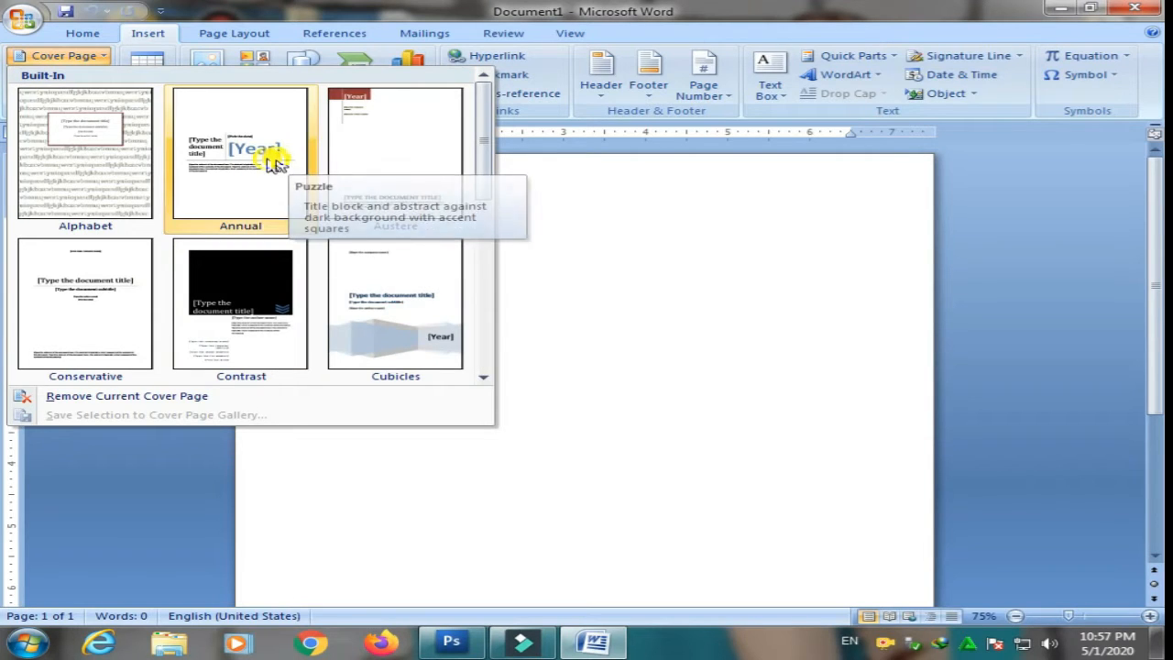
click(392, 157)
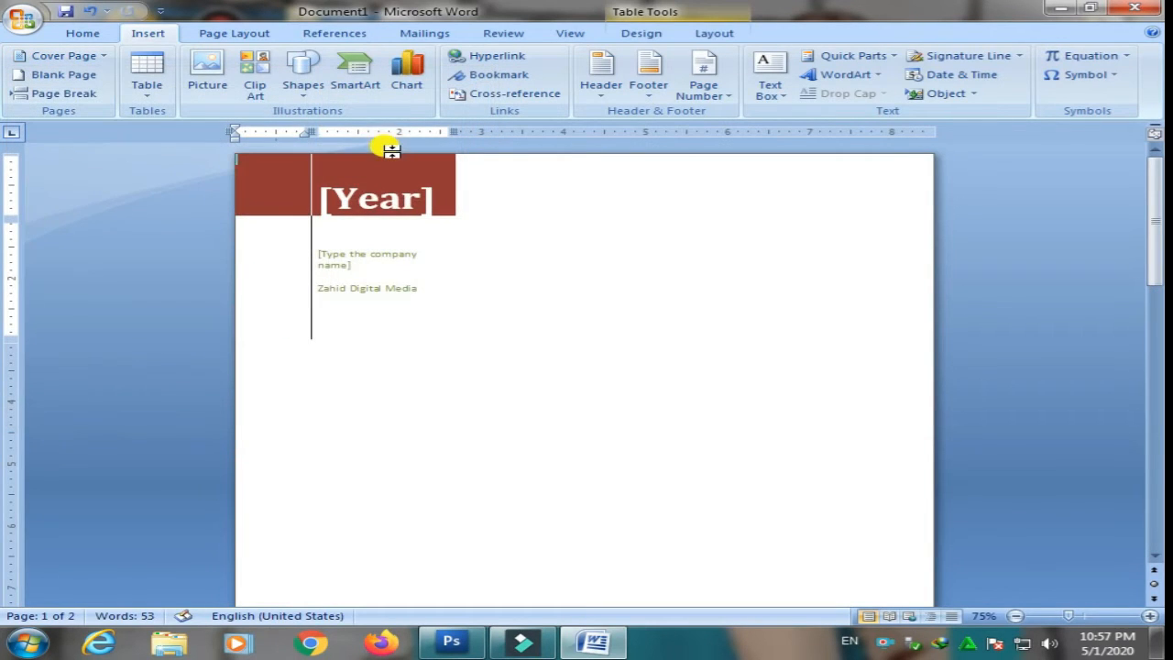
Replace the document title placeholder on the cover page with "MY COMPUTER".
scroll(518, 225, down, 8)
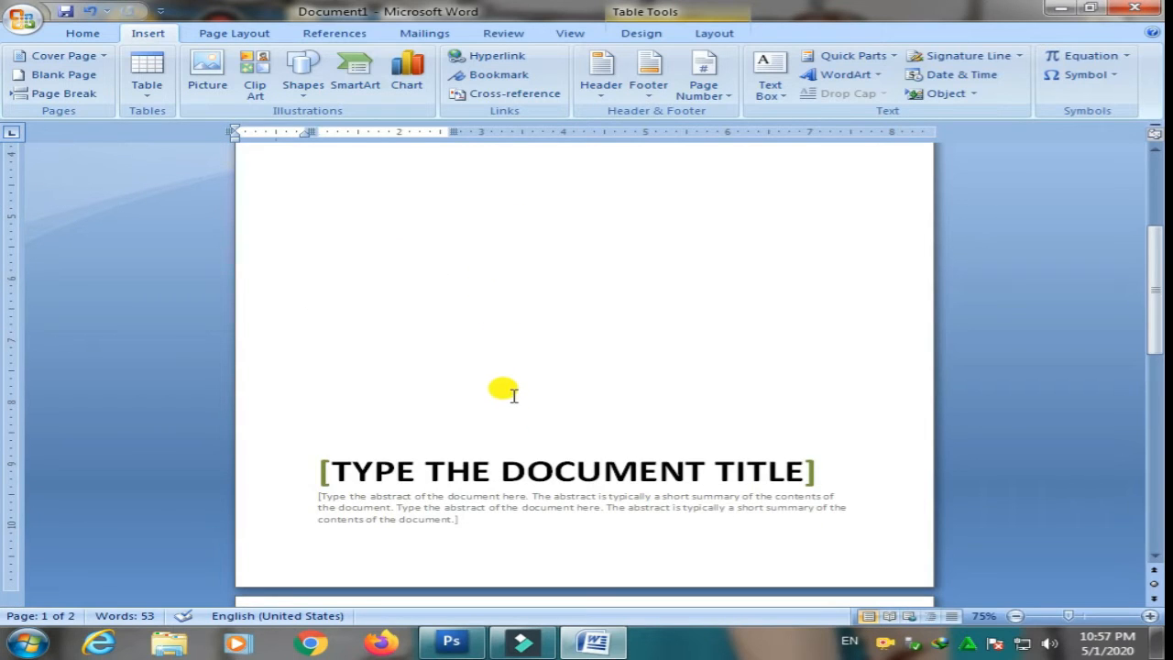
scroll(516, 384, up, 5)
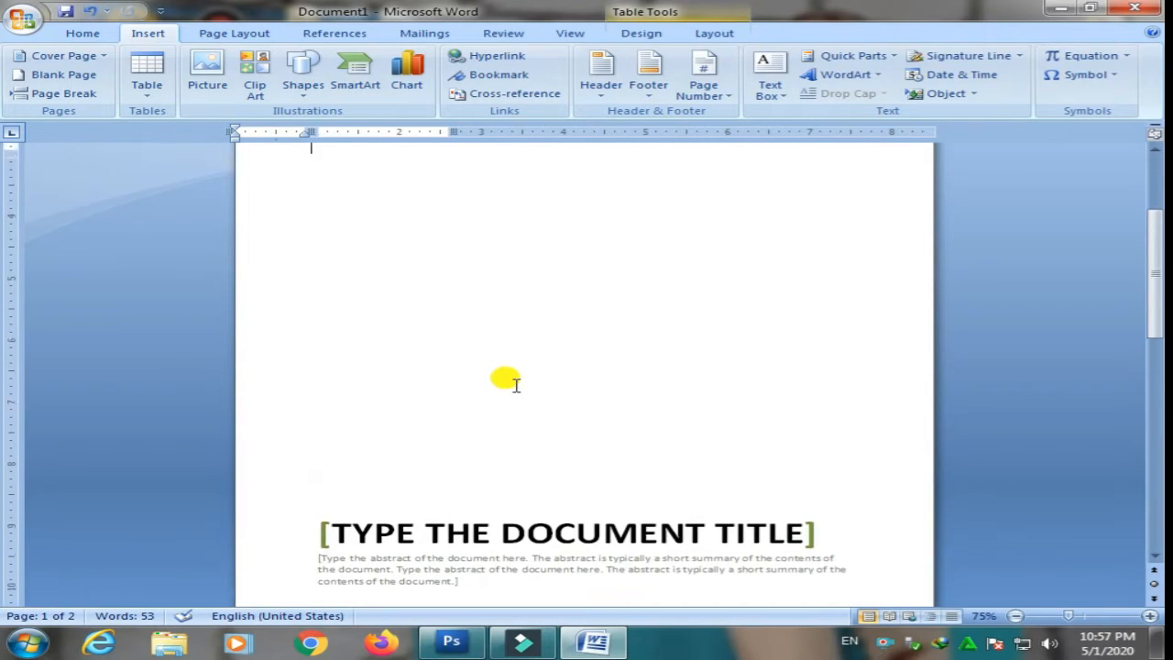
scroll(523, 375, down, 6)
scroll(525, 374, down, 1)
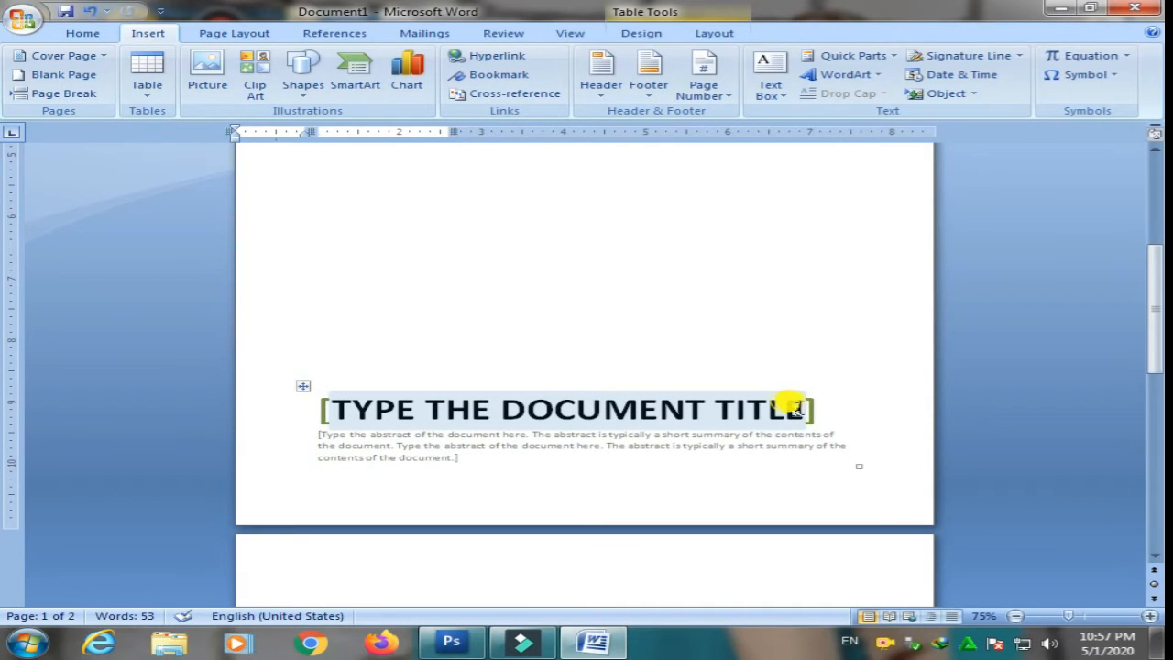
click(788, 403)
key(Delete)
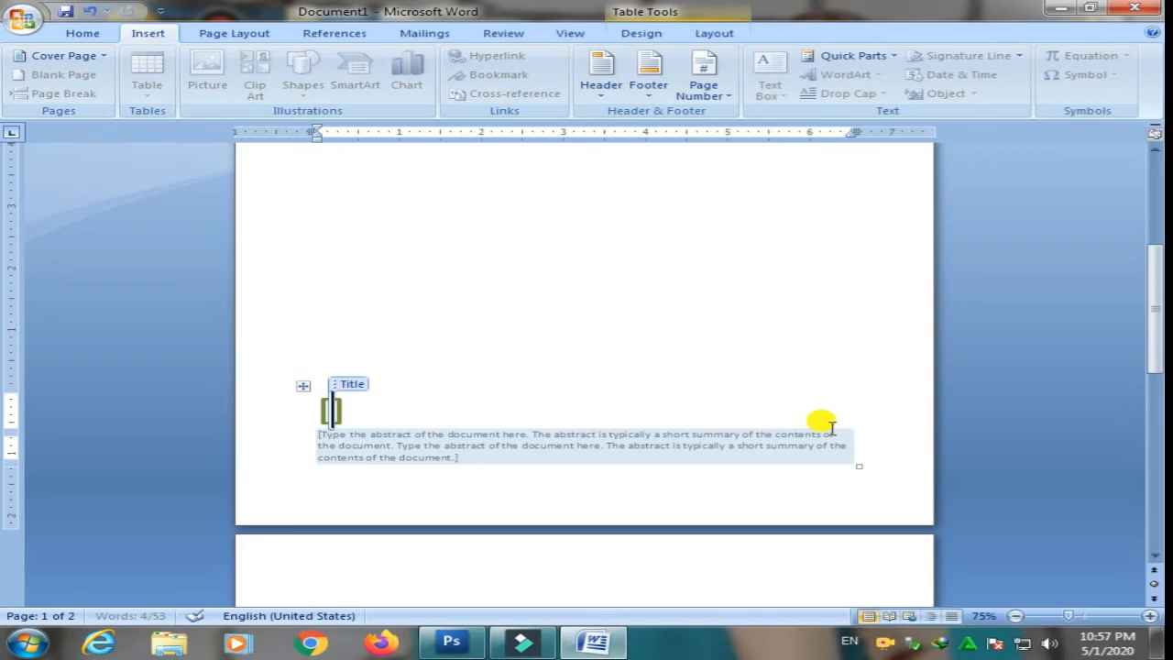
text(M)
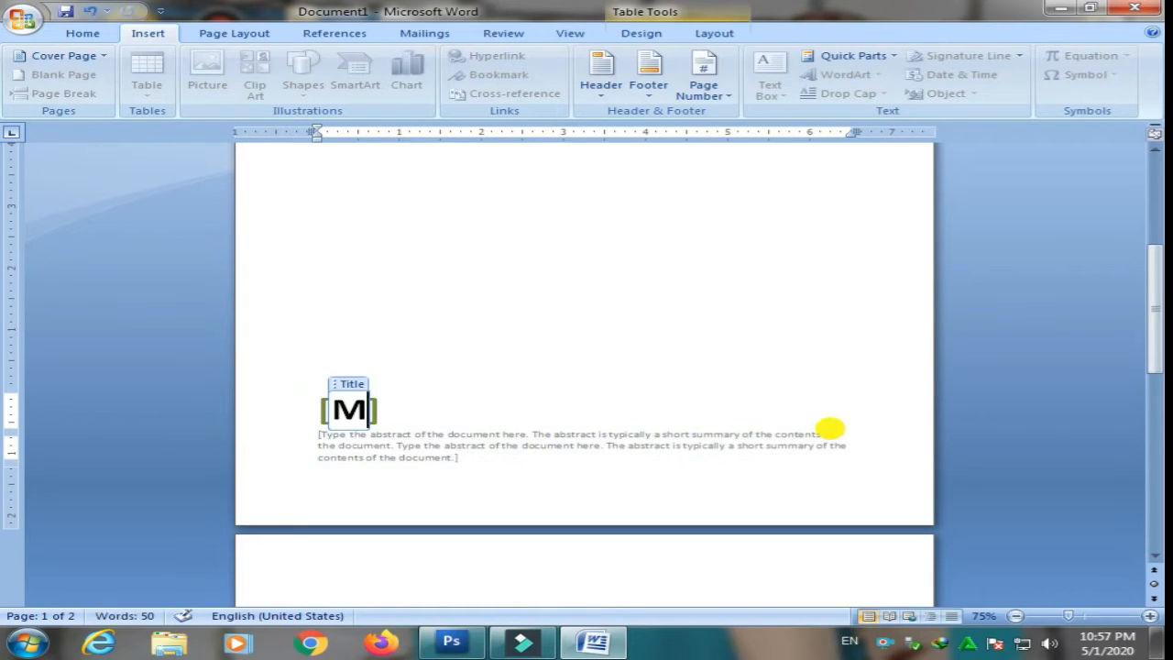
text(Y COM)
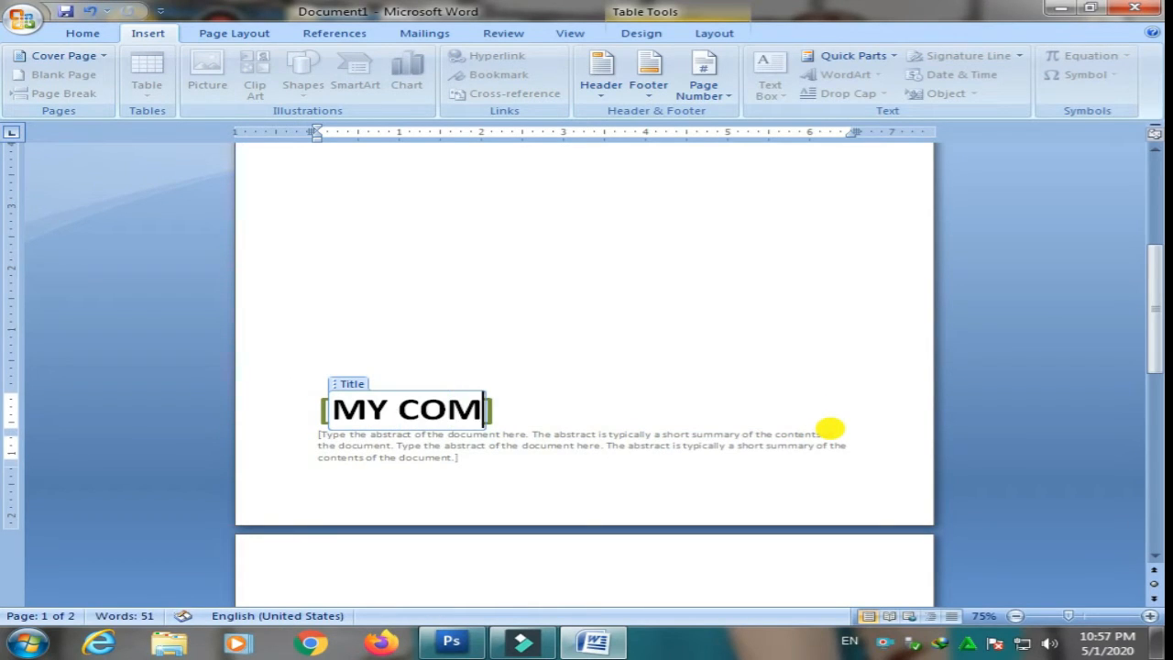
text(PUTER)
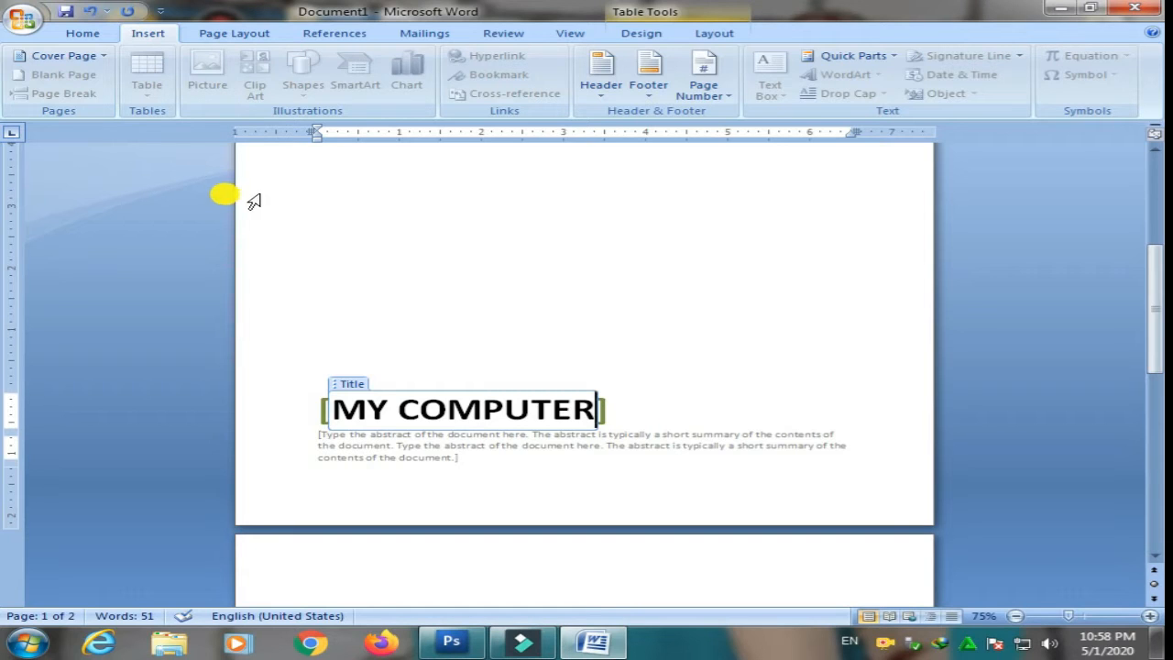
click(87, 34)
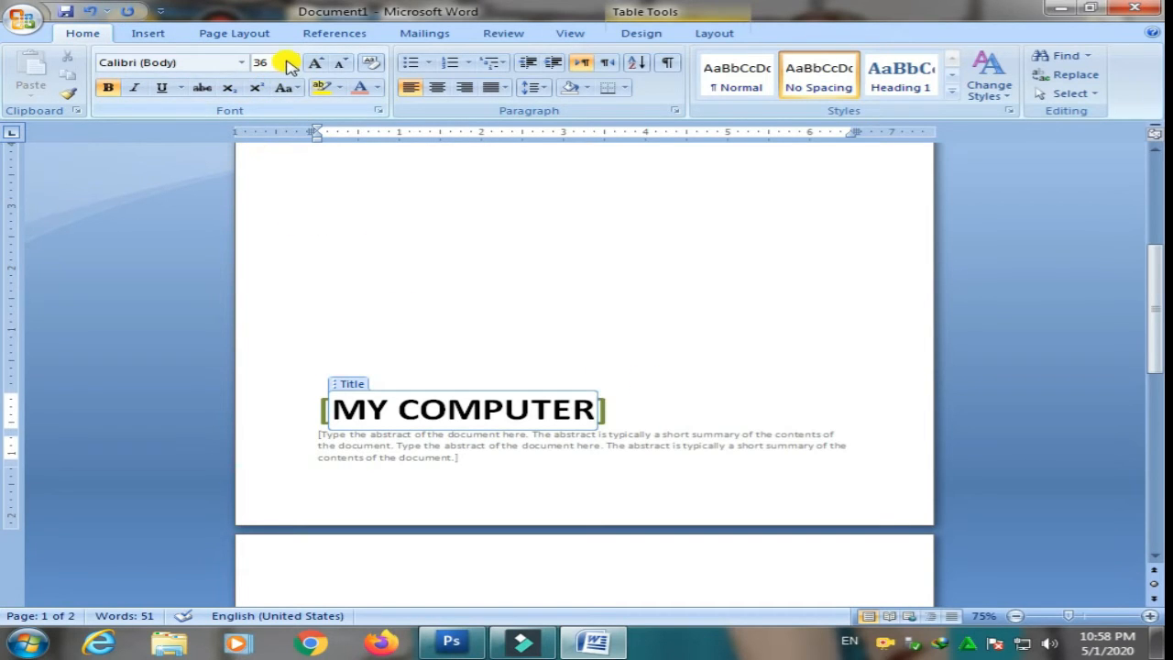
click(288, 62)
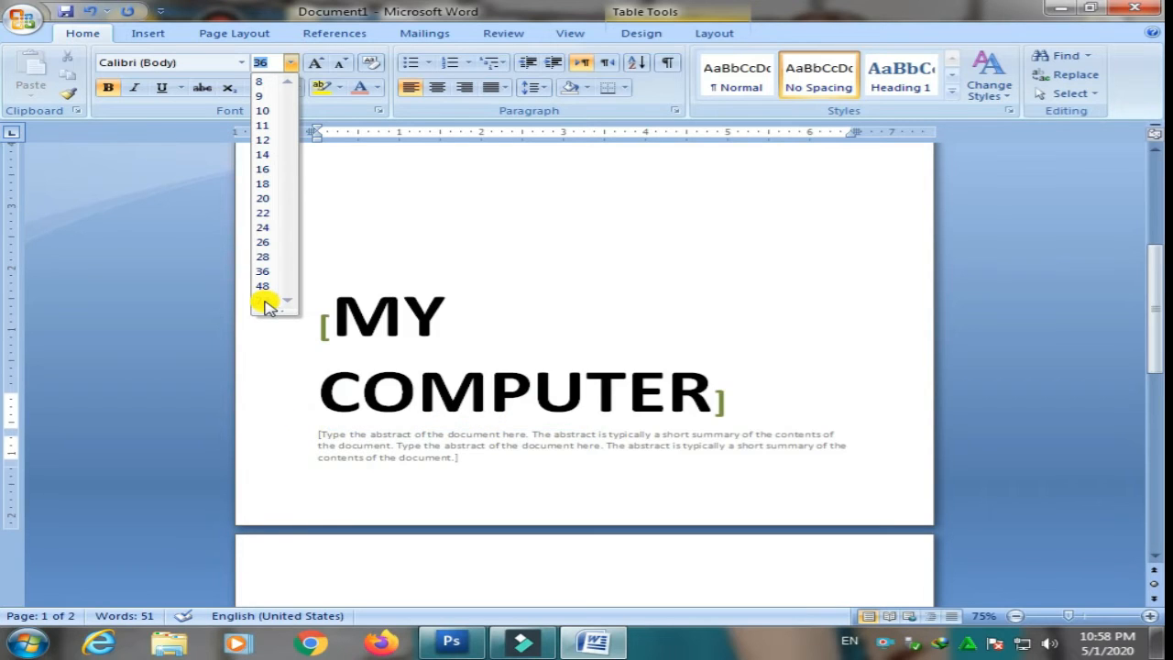
click(408, 448)
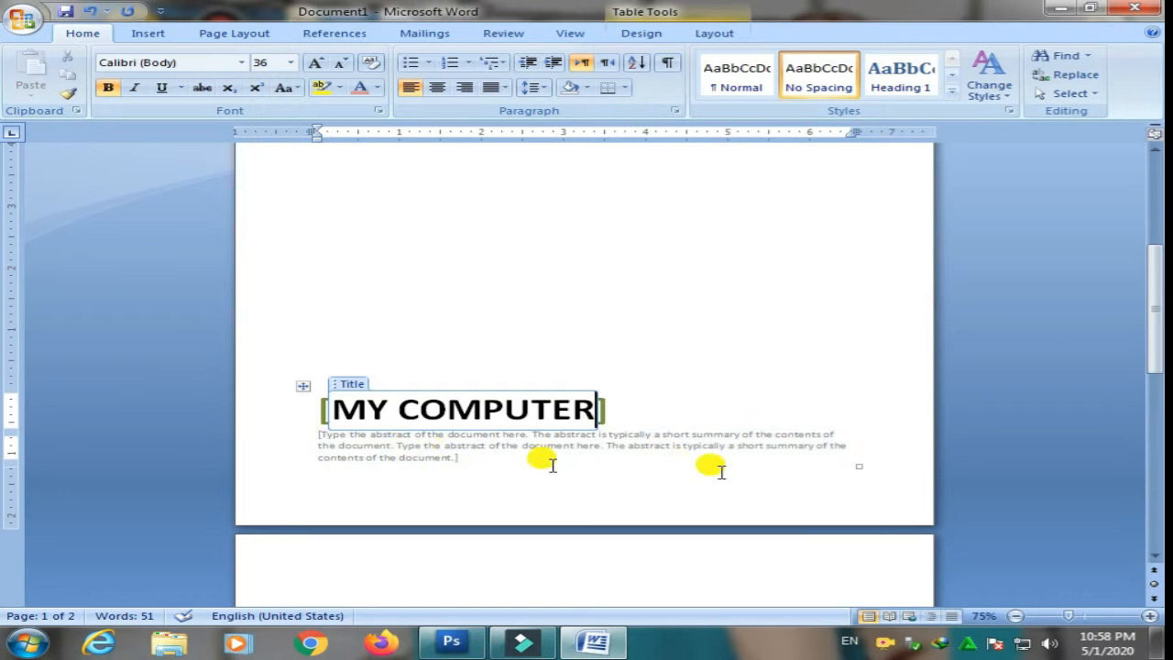
click(850, 449)
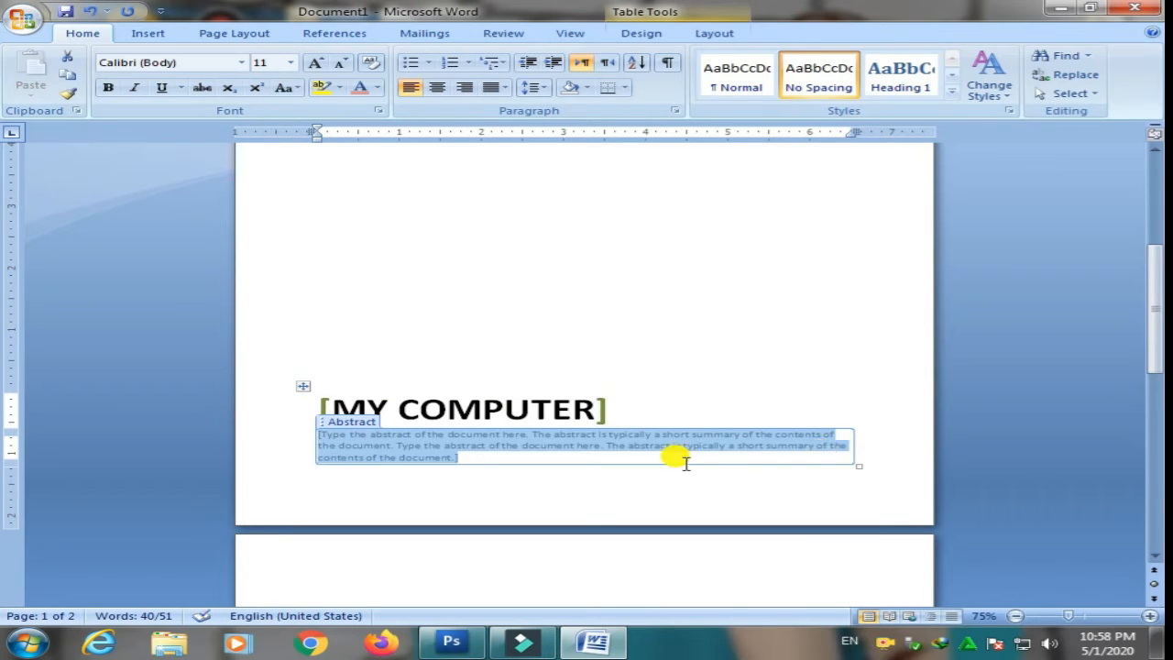
Set the cover page's year to 2020 by choosing 6 May 2020 for the Year field.
scroll(436, 359, up, 1)
scroll(432, 358, down, 7)
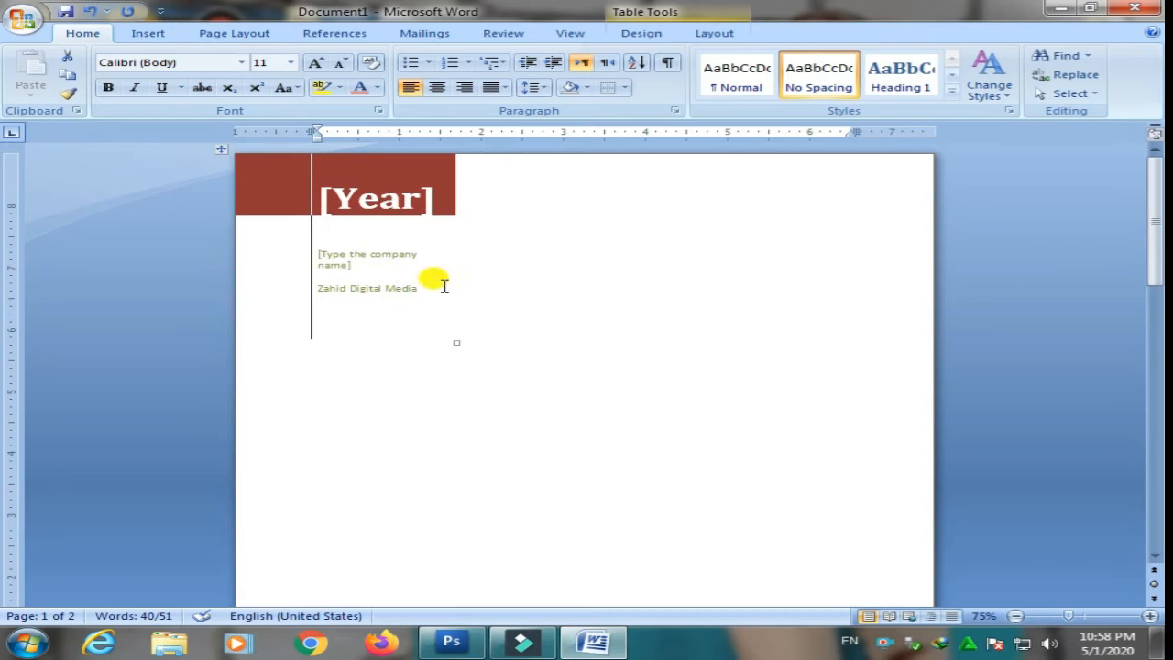
click(407, 197)
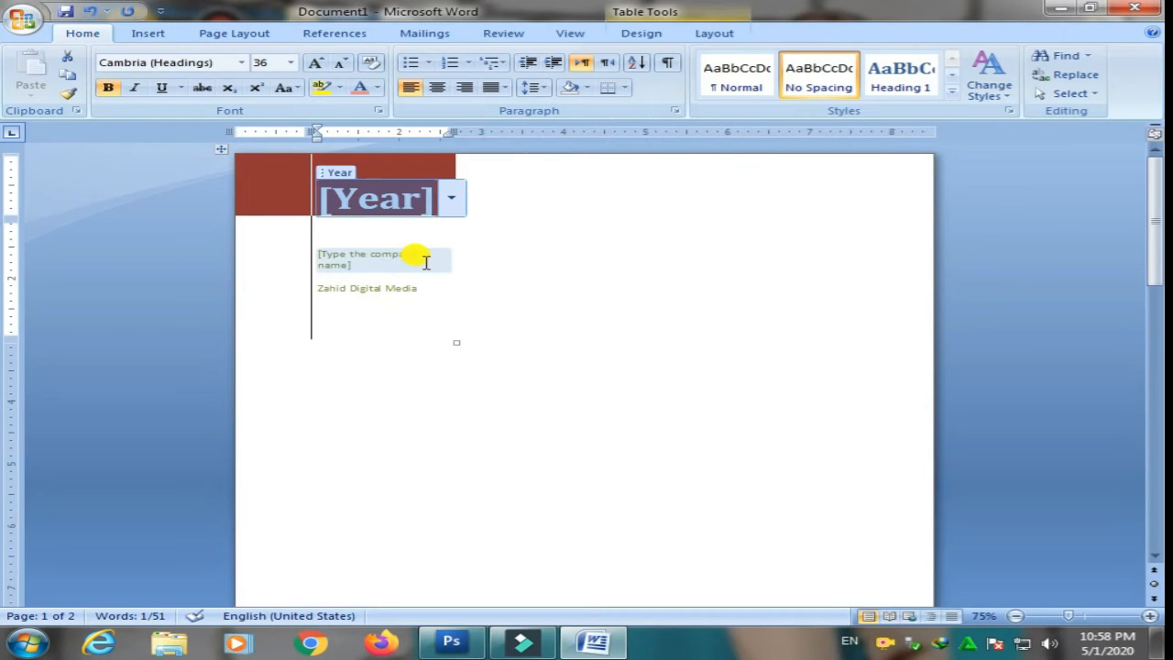
click(447, 202)
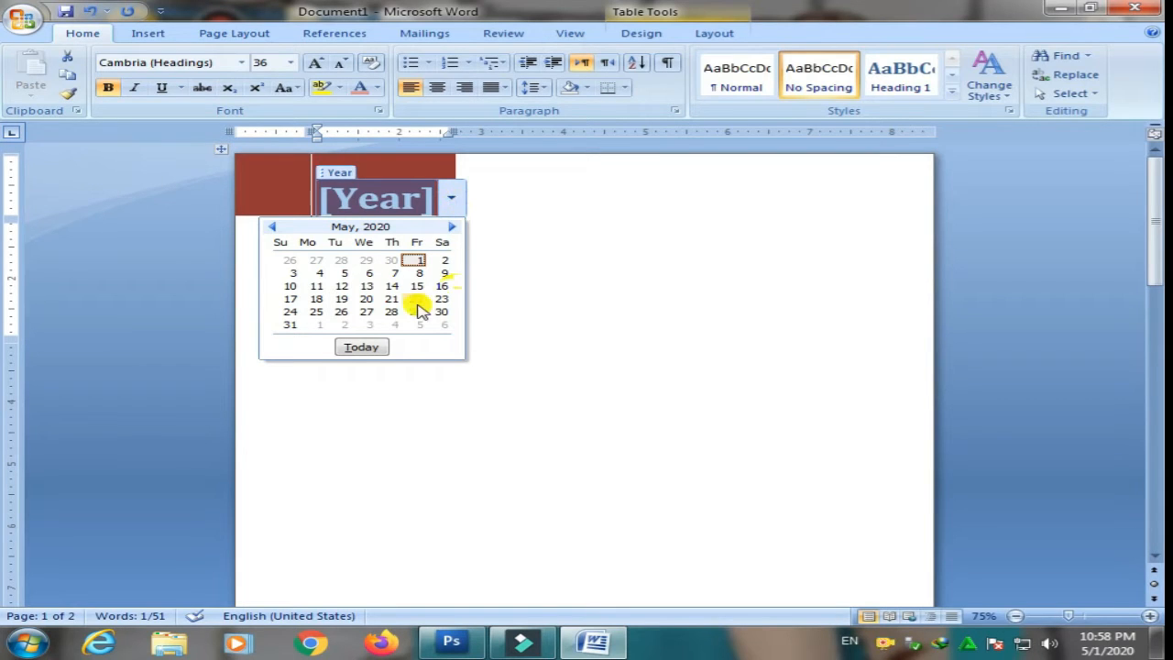
click(364, 273)
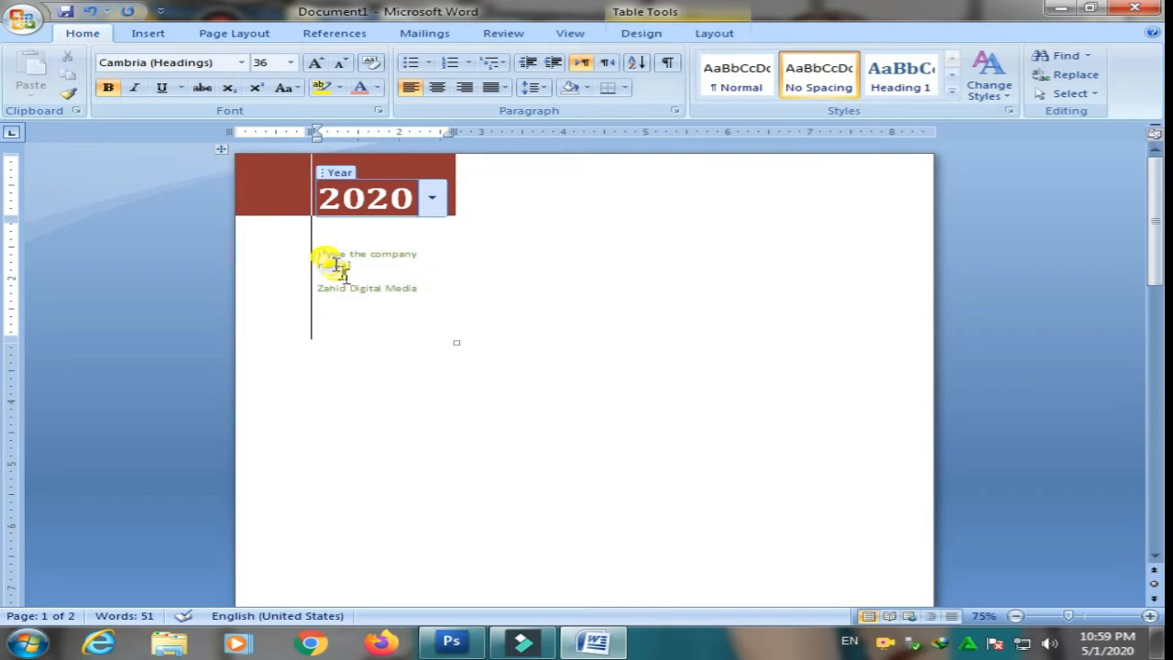
Replace the company name placeholder under the year with the sample text "cvdghgddgh".
click(403, 262)
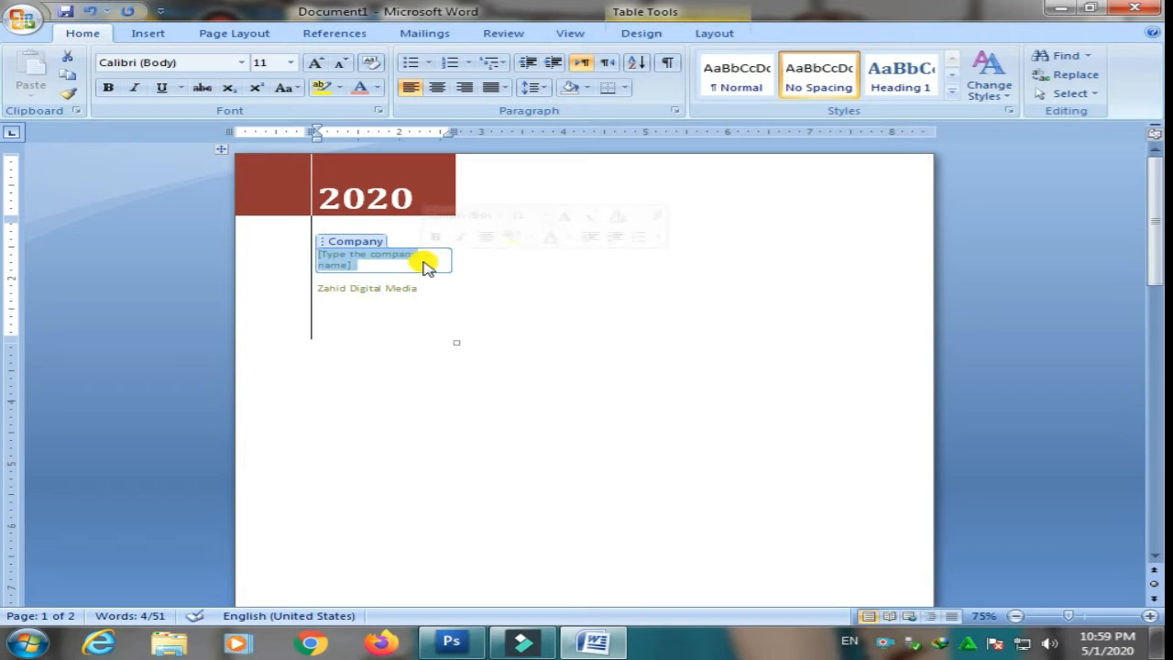
key(Delete)
text(cvdghgddgh)
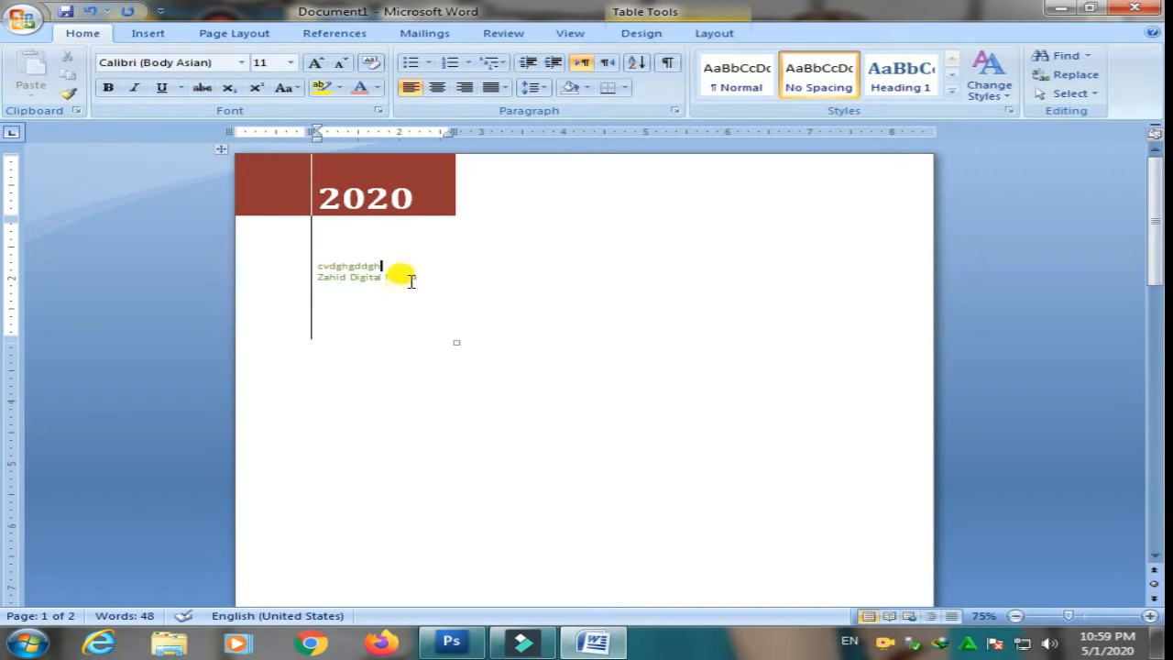
scroll(525, 400, down, 8)
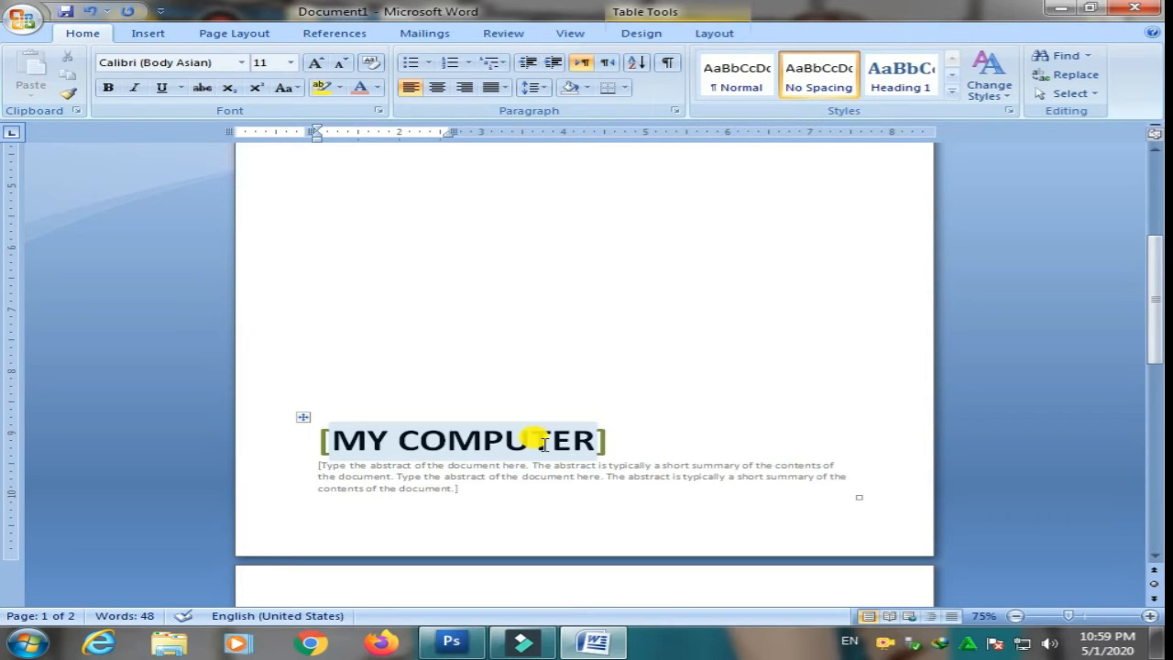
scroll(492, 204, up, 8)
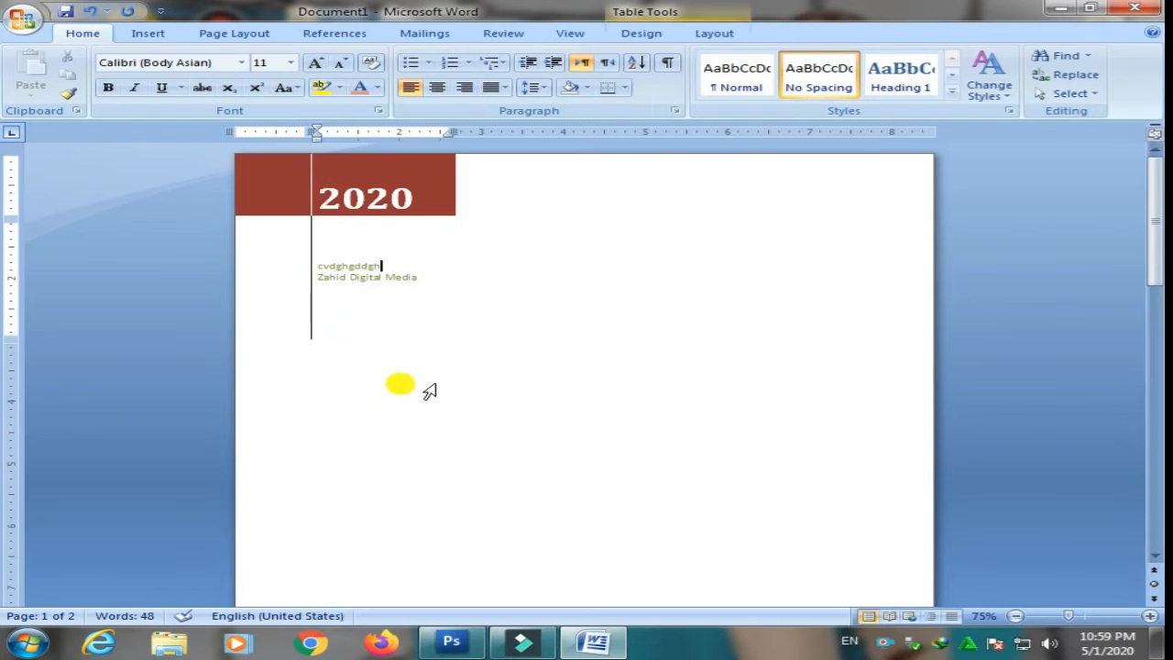
click(272, 394)
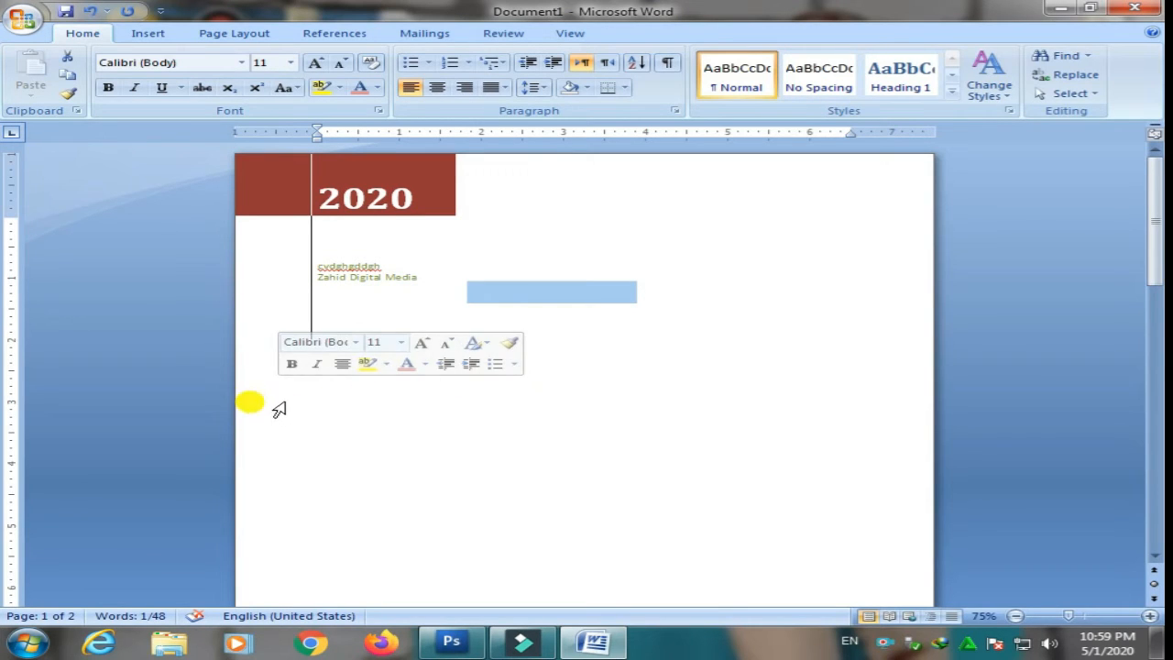
click(723, 281)
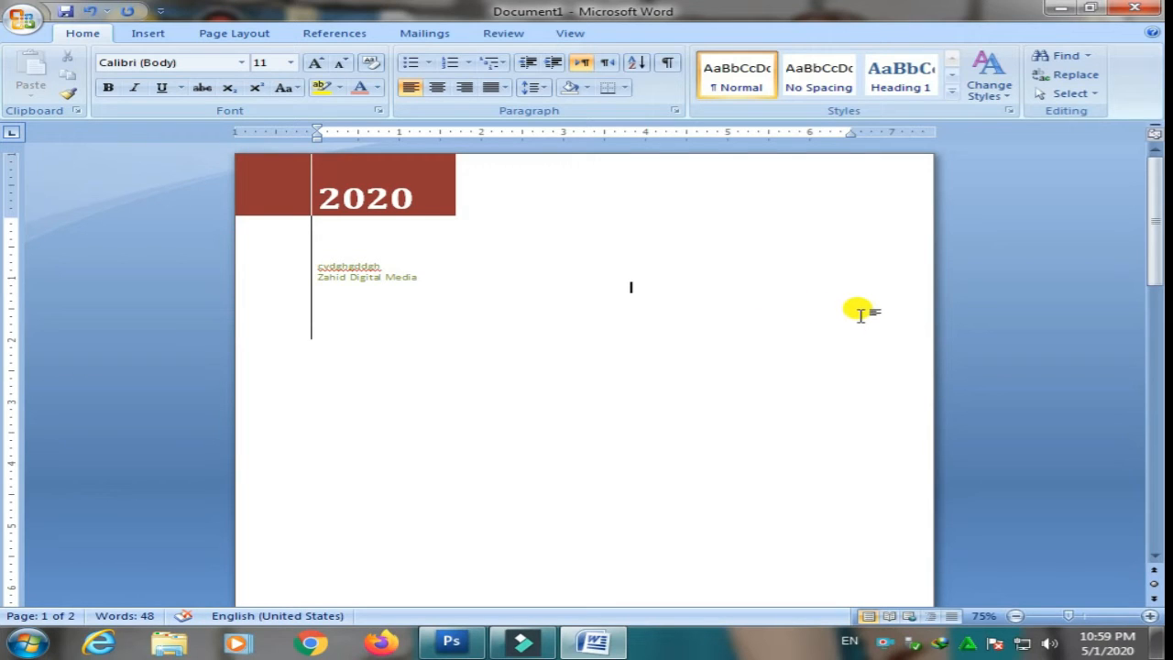
scroll(505, 294, down, 1)
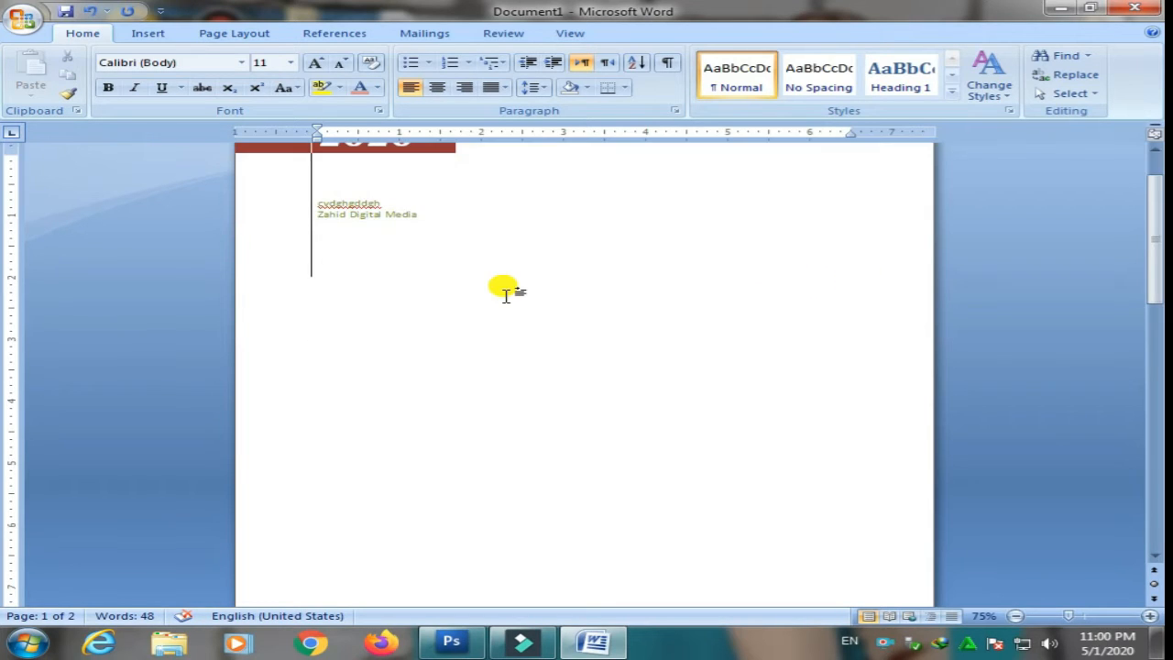
Search the clip art collections for "Book" across all media file types.
click(143, 35)
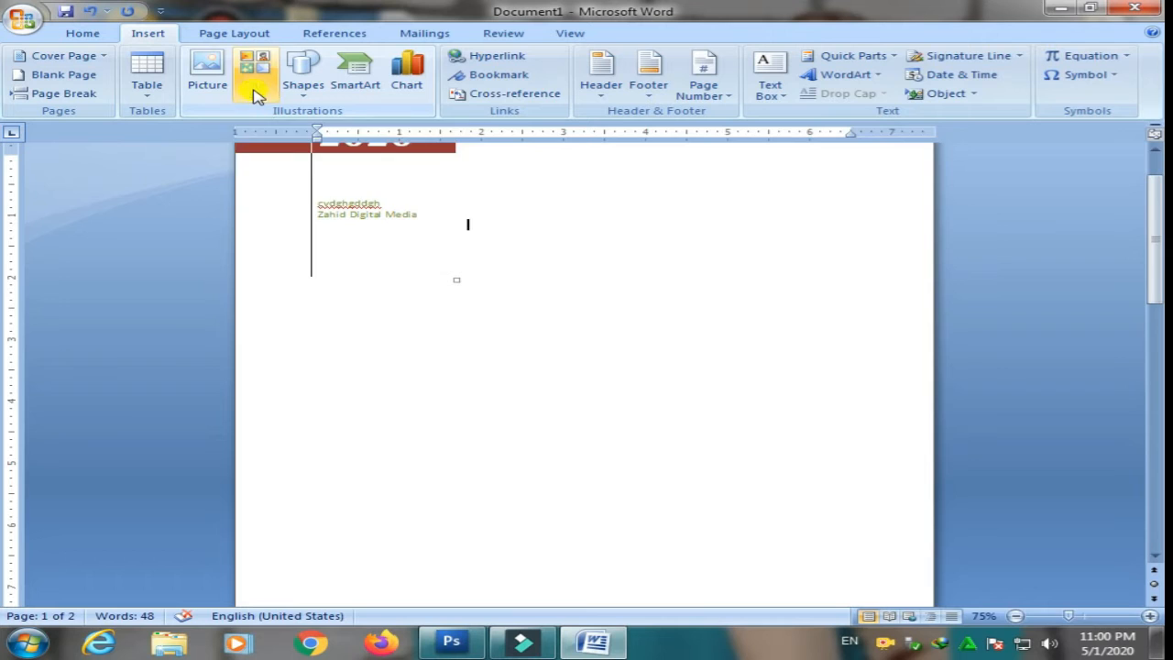
click(255, 92)
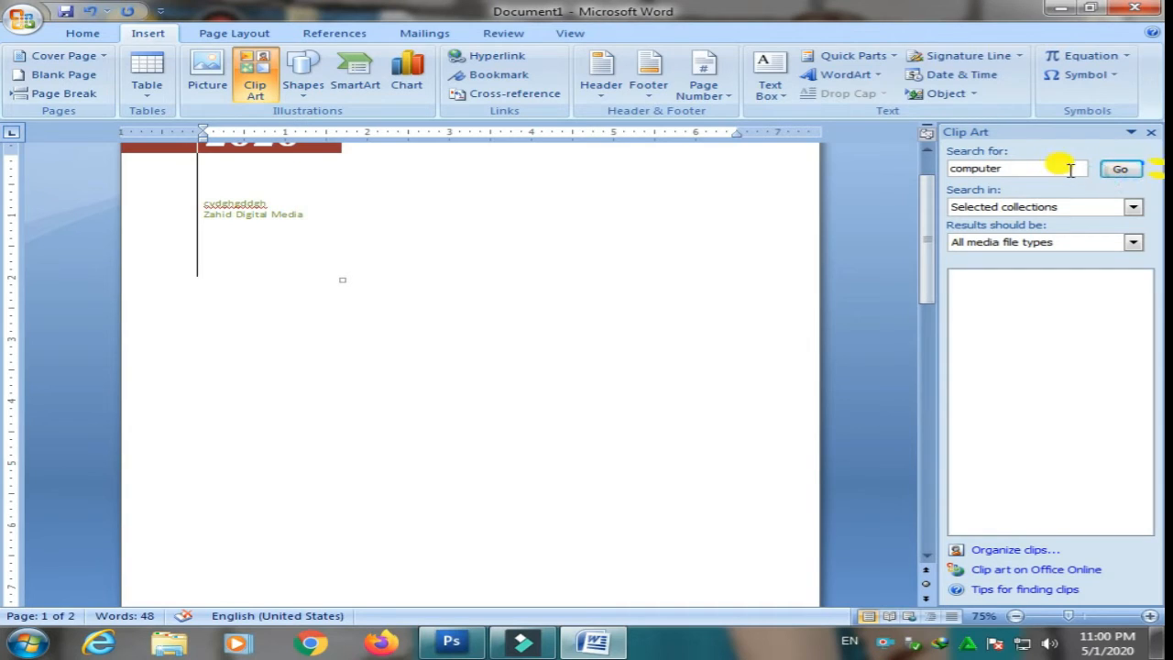
click(1036, 168)
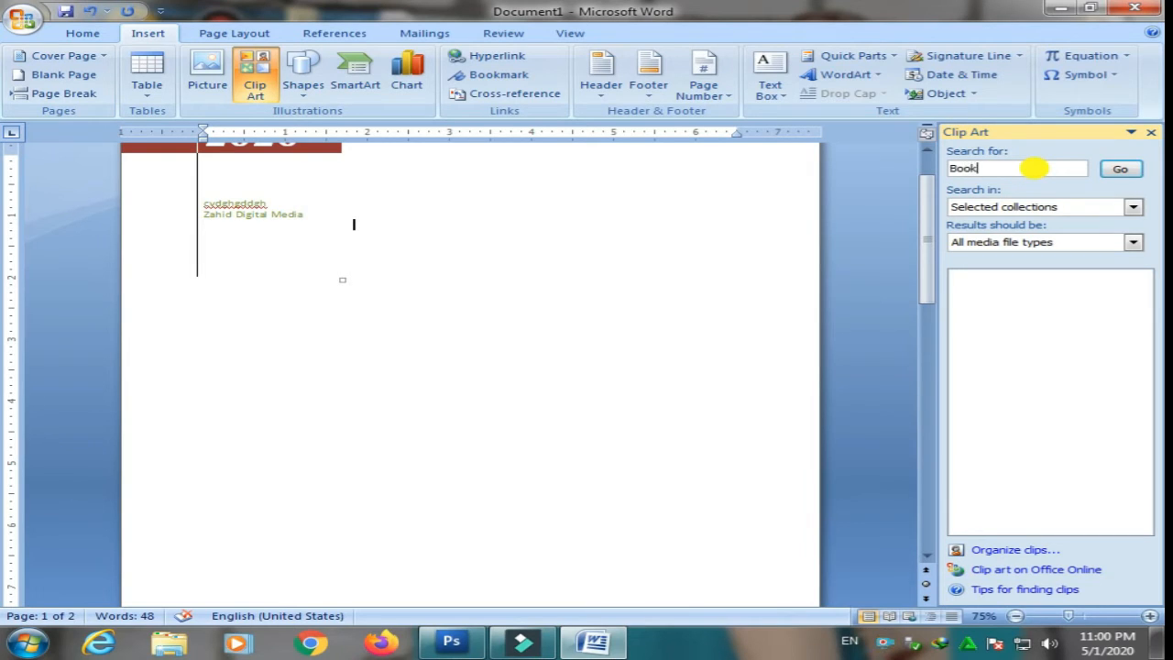
click(1121, 169)
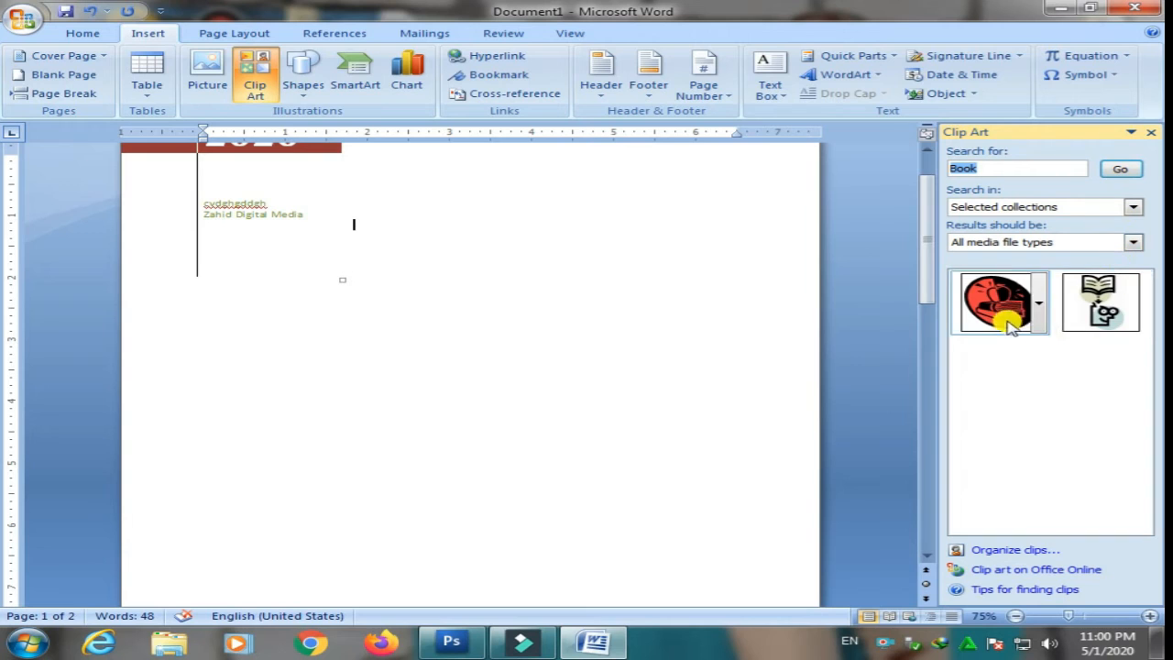
Search the clip art collections for "computer" and insert the brown desktop computer with tower and speakers on the cover page.
click(997, 167)
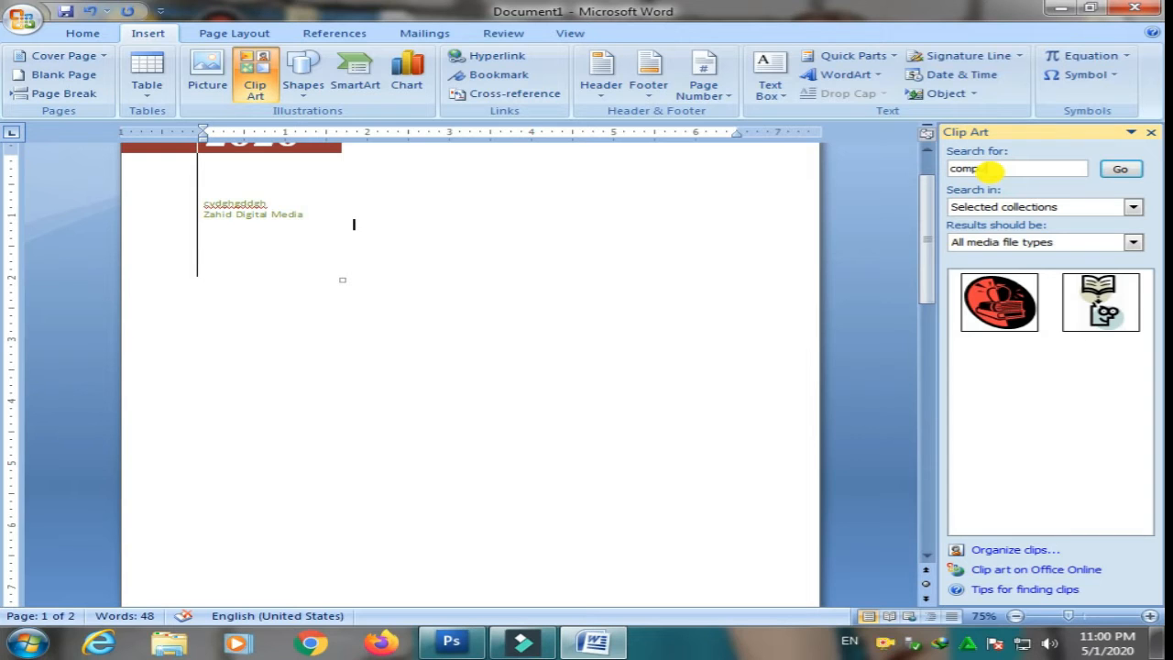
text(computer)
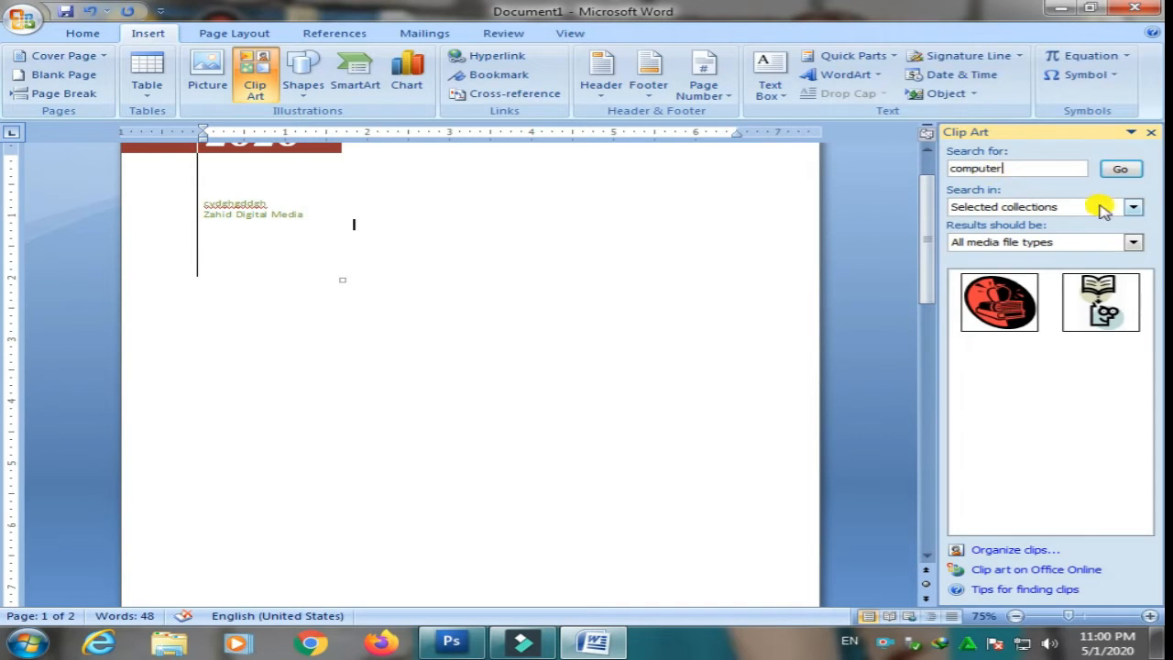
click(1114, 171)
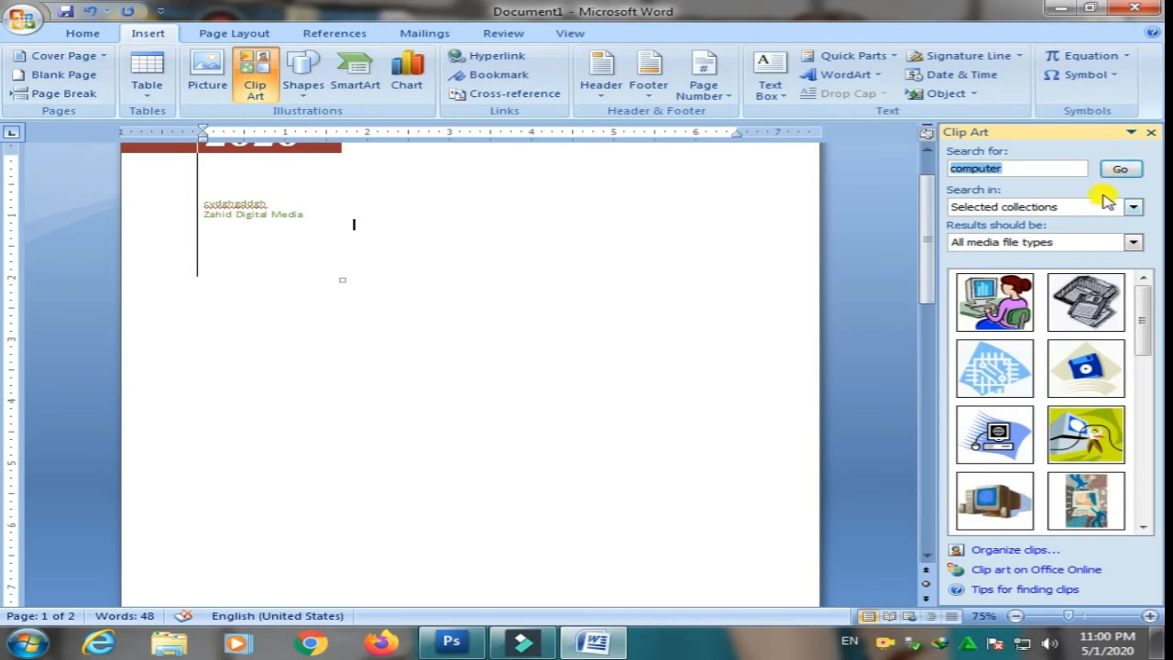
click(1142, 528)
click(1142, 528)
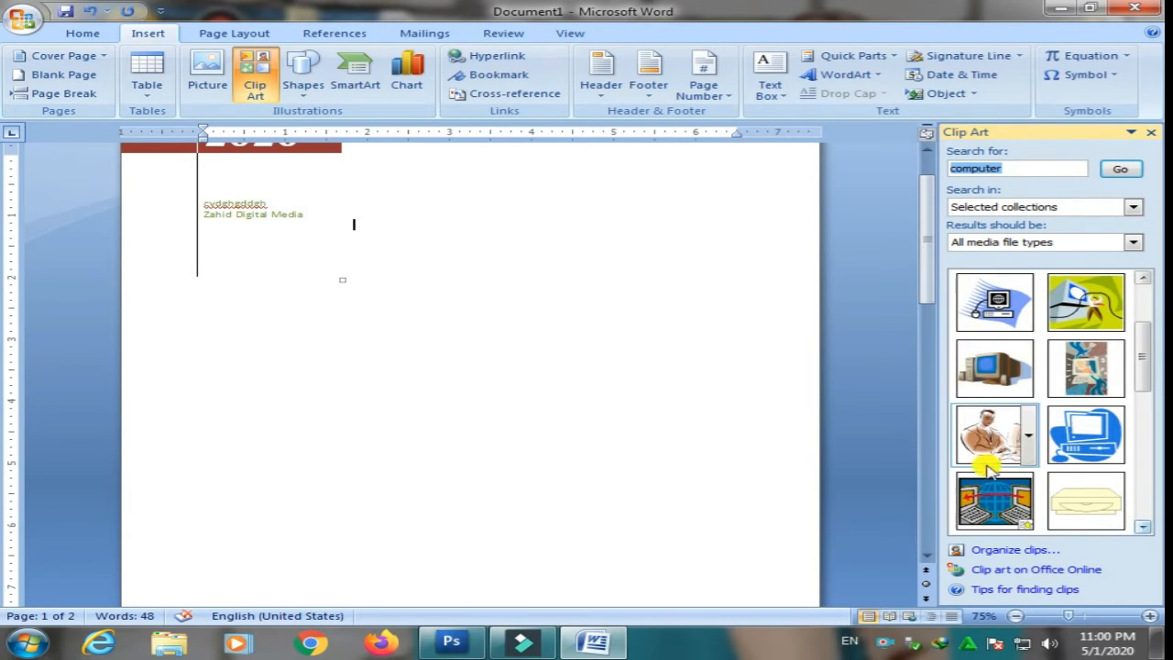
click(992, 370)
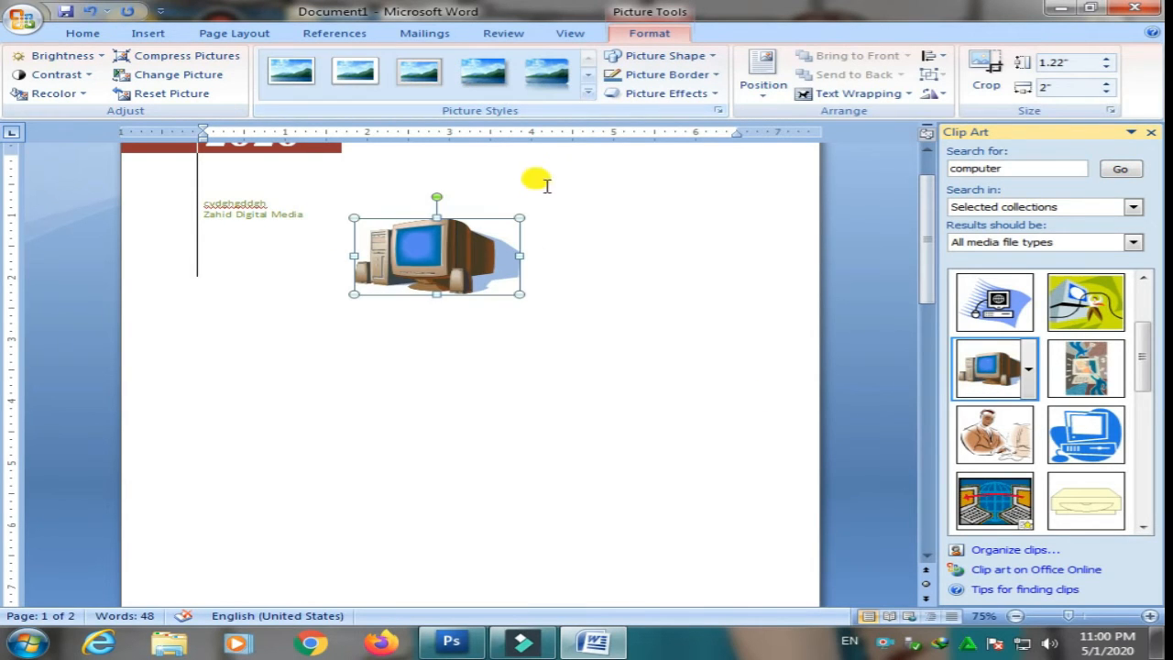
Apply the picture style with a thin black frame and soft shadow to the inserted computer clip art.
click(590, 94)
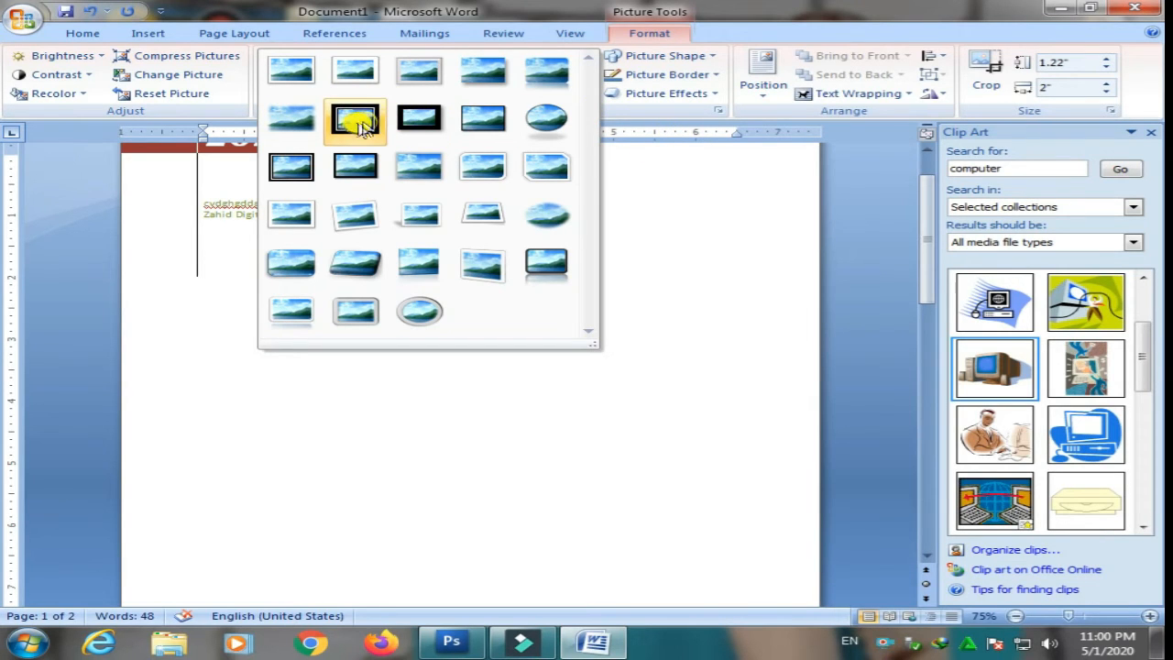
click(885, 190)
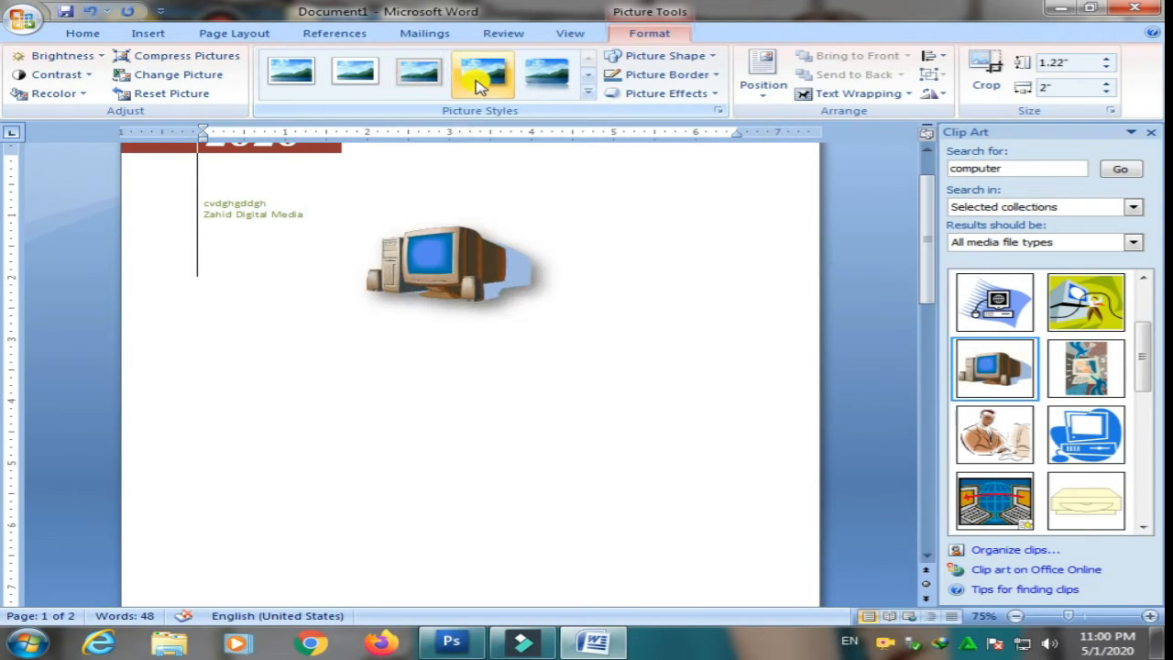
click(588, 75)
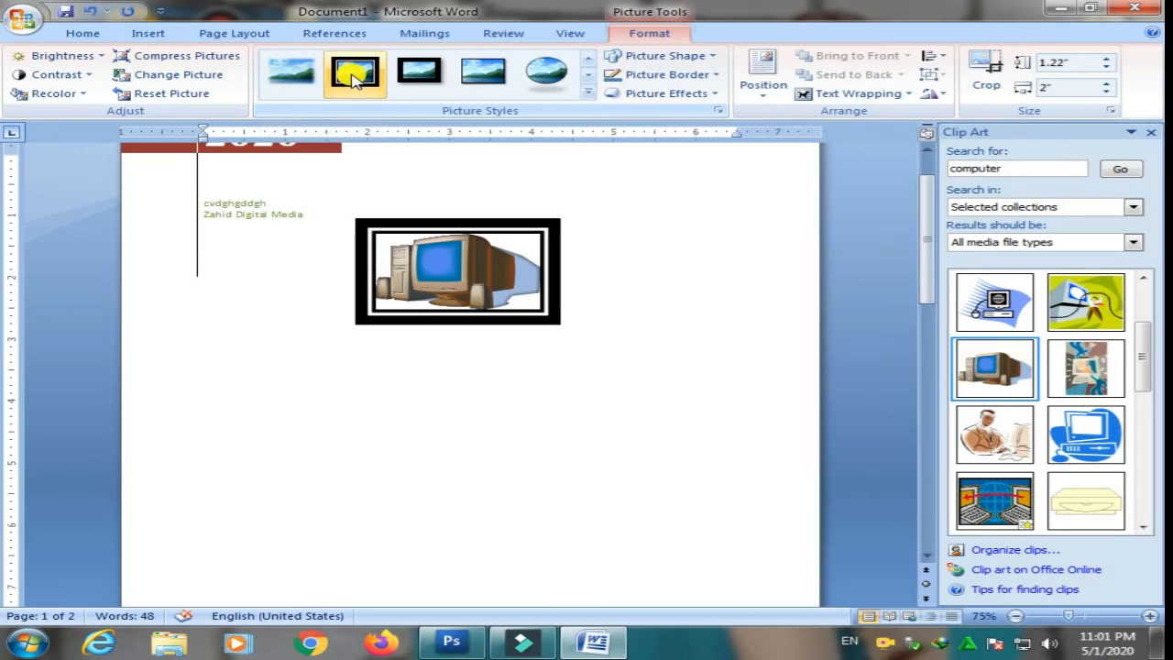
click(472, 75)
scroll(494, 332, down, 1)
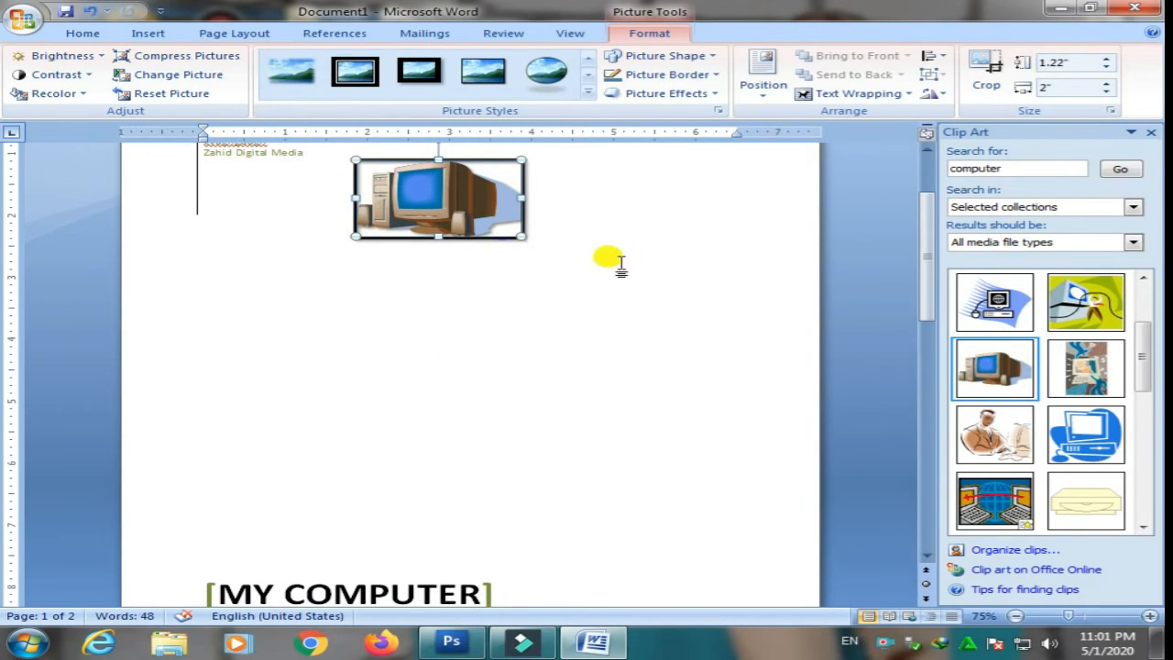
click(151, 35)
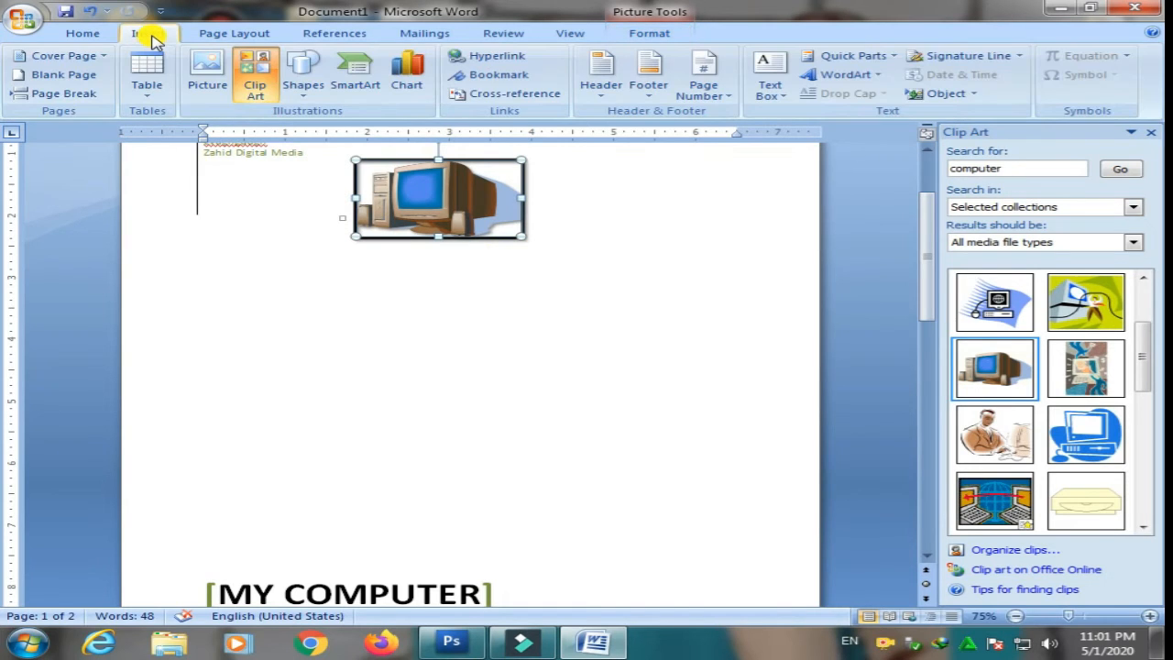
click(209, 92)
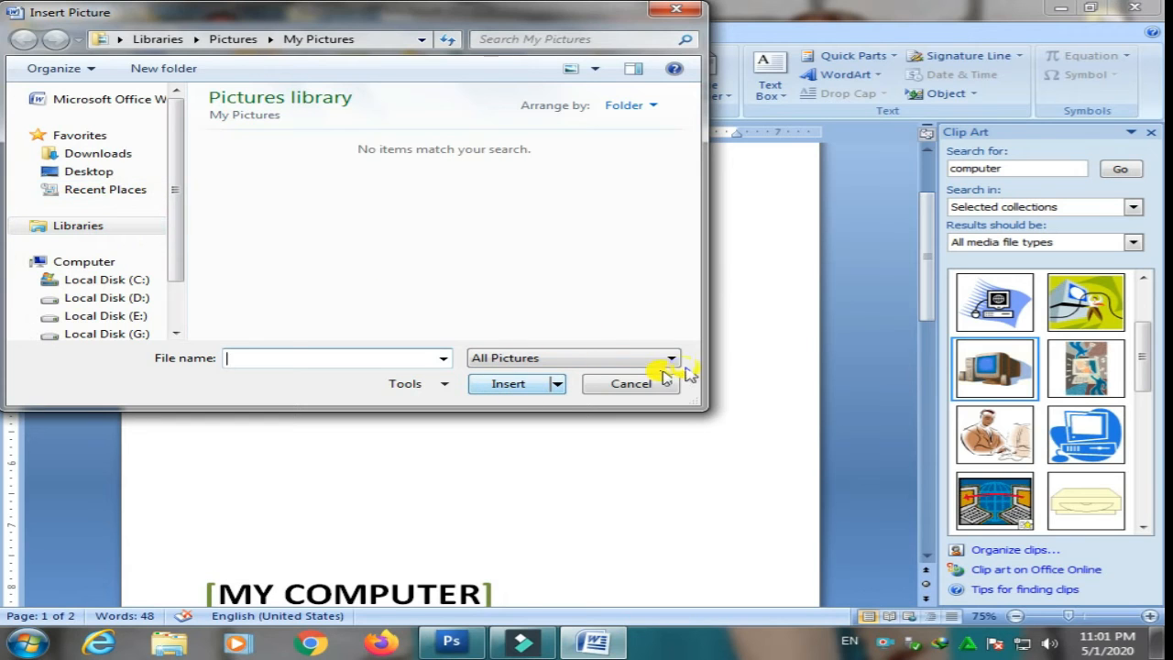
click(682, 9)
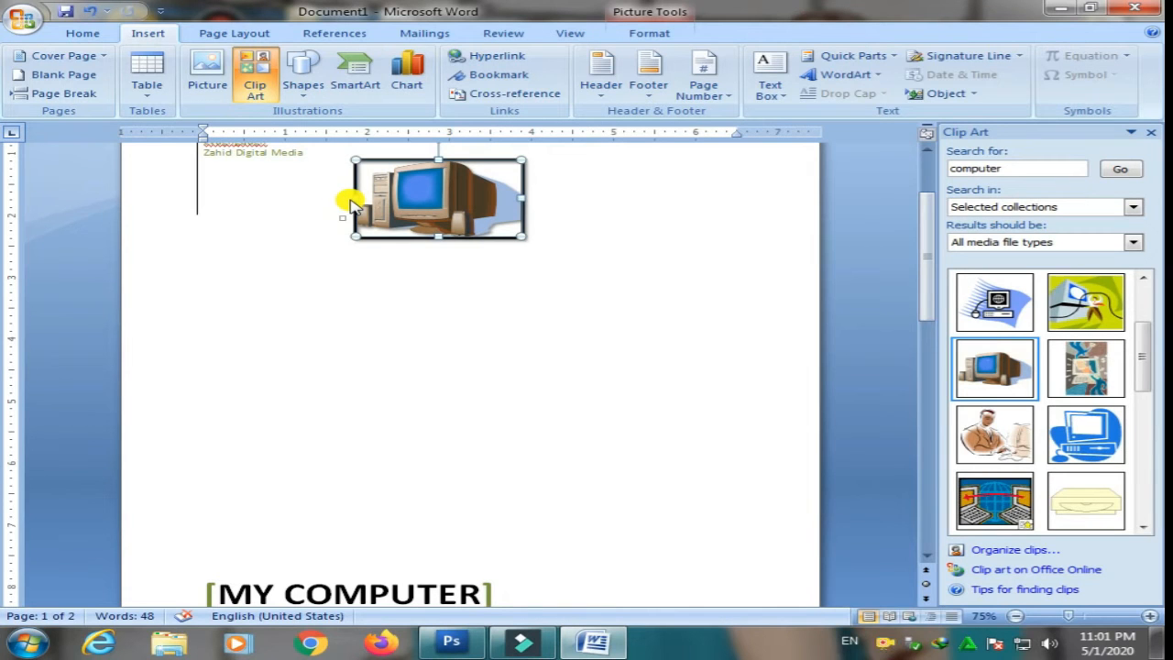
Close the document without saving its changes, then restart Word with a new blank document.
click(1134, 7)
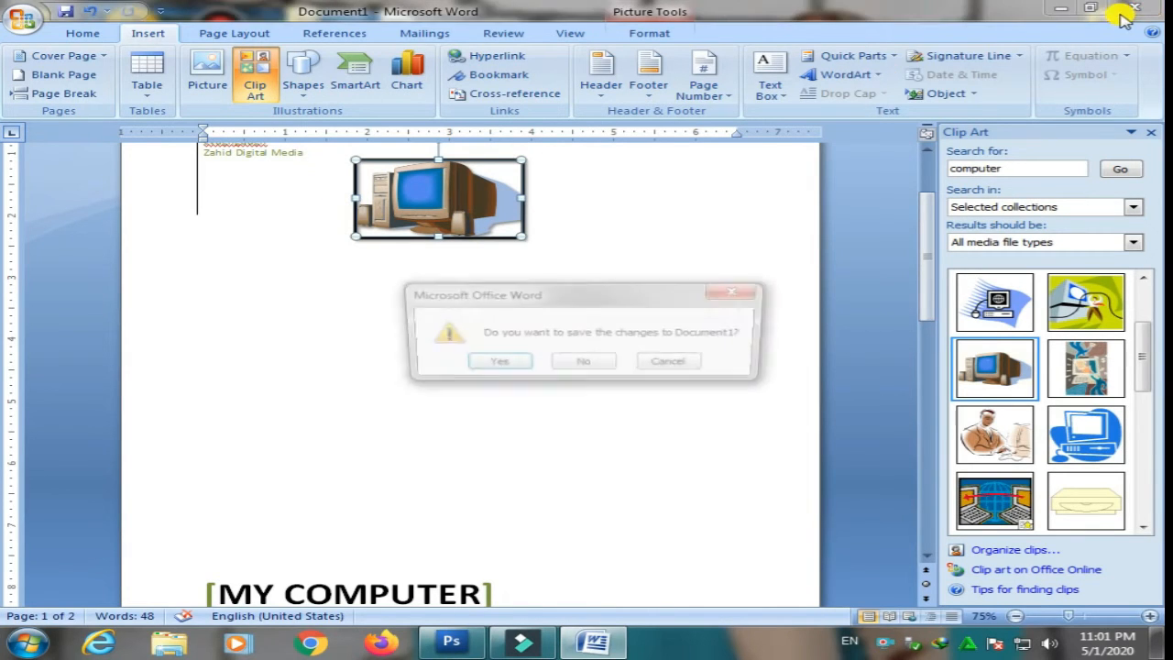
click(591, 366)
right_click(602, 139)
click(674, 188)
double_click(399, 298)
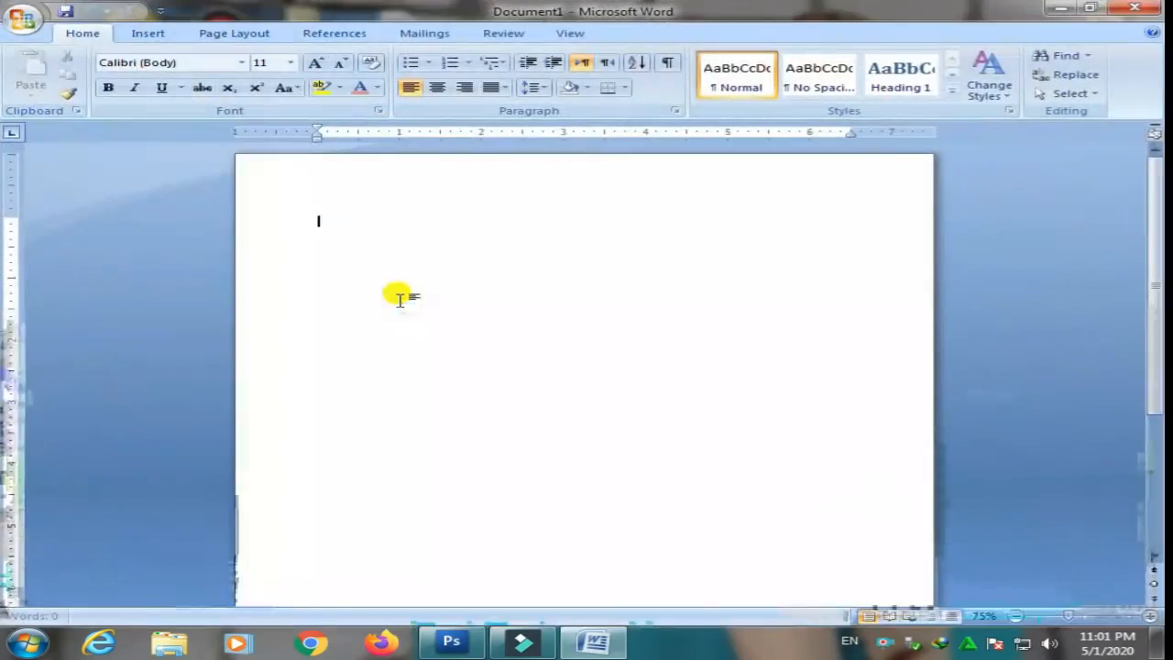
Insert a blank page into the new document and go back to the start of its first page.
click(145, 35)
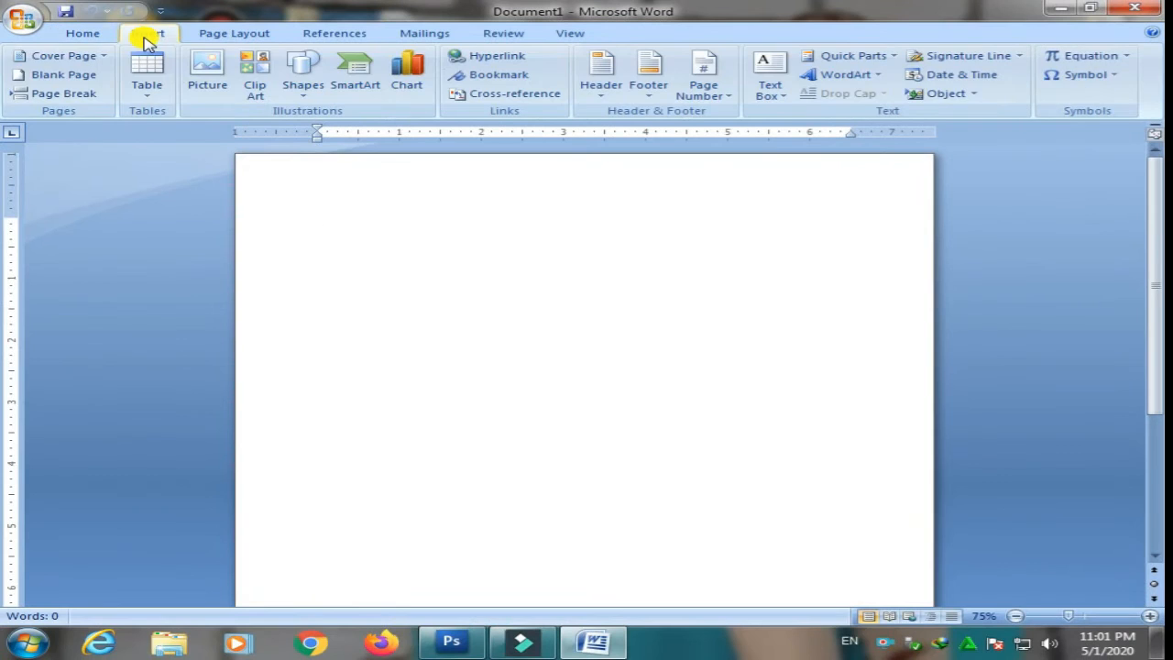
click(89, 81)
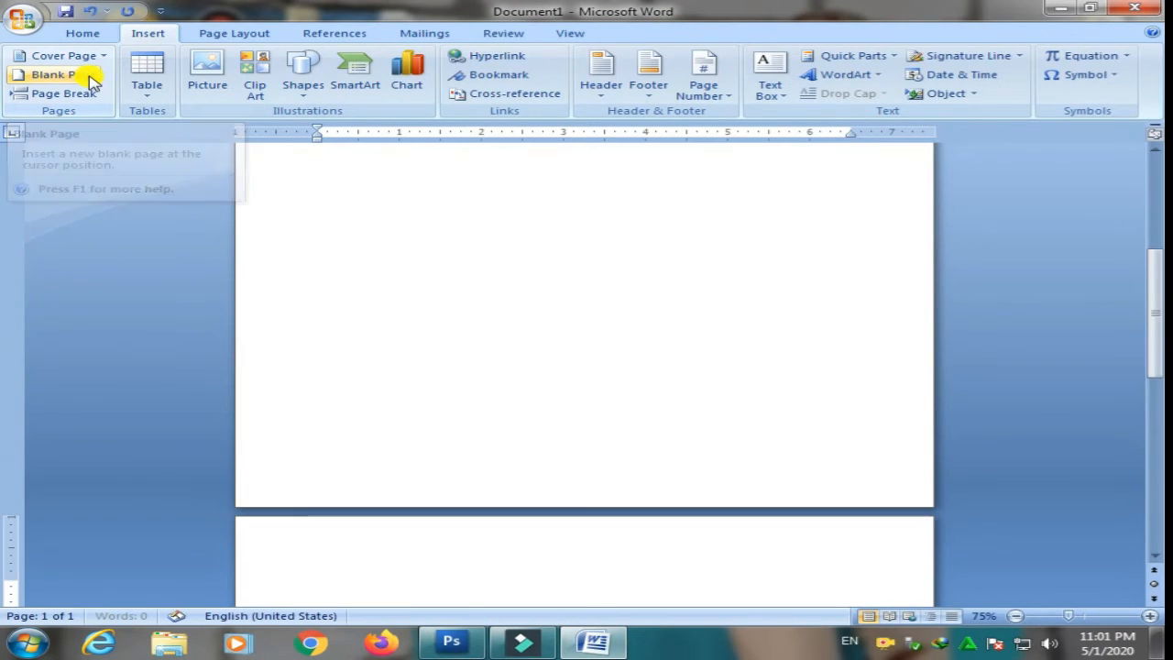
key(ctrl+z)
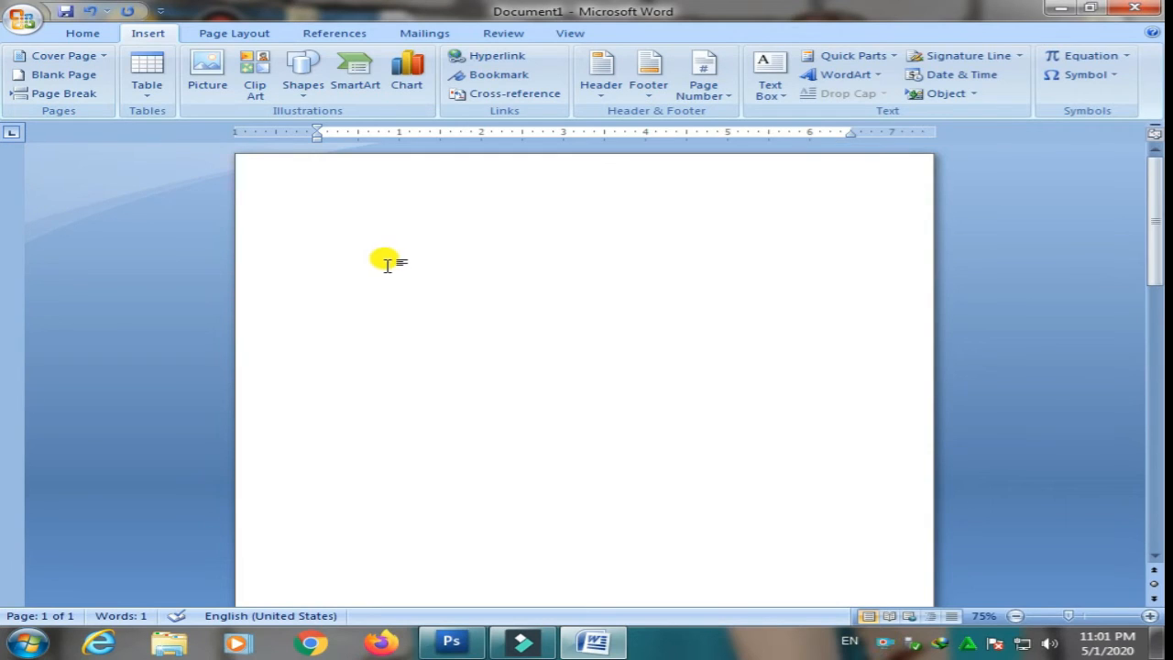
Draw a rectangle about 8.47" wide and 1.63" high across the full width at the first page's upper edge.
click(314, 97)
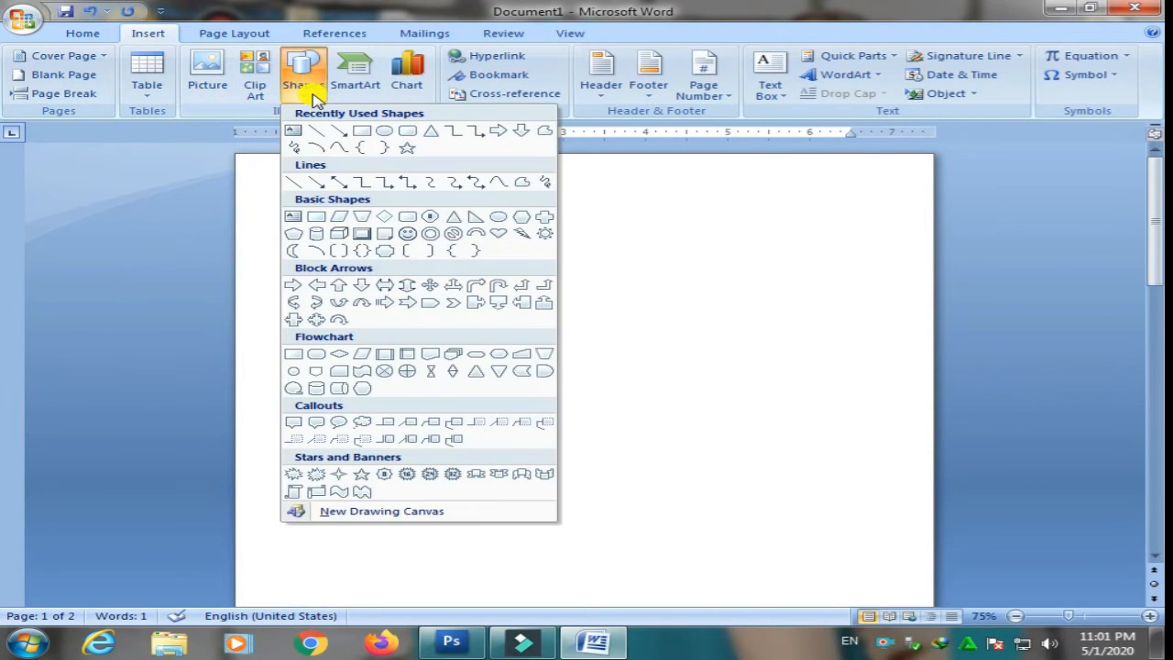
click(363, 134)
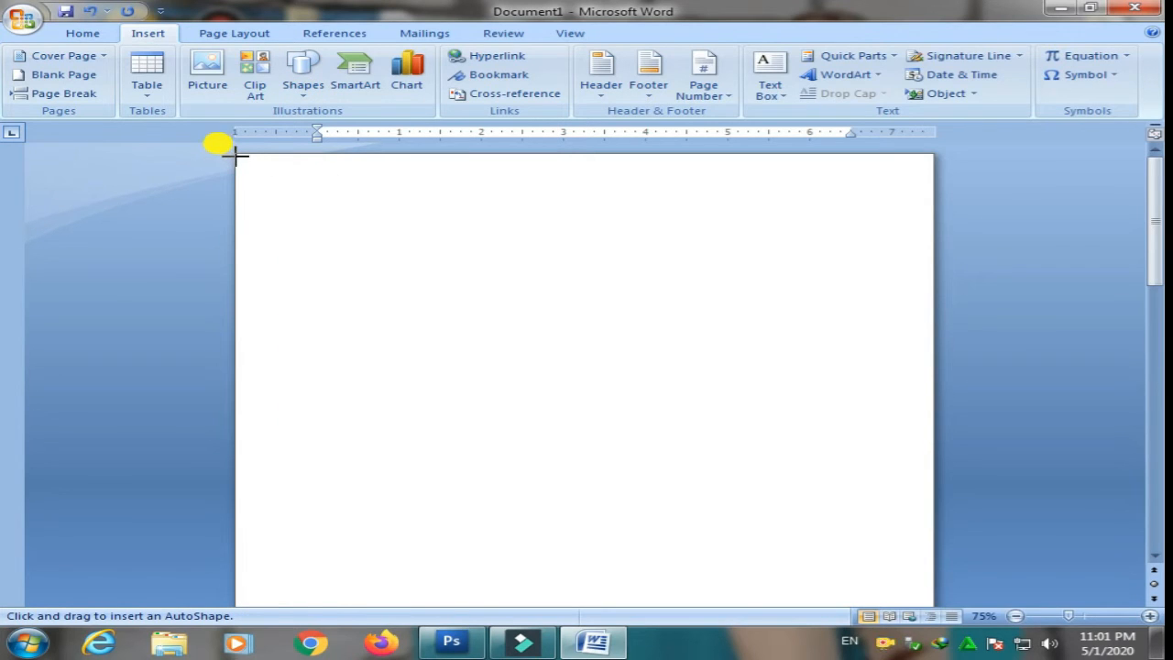
mouse_move(851, 247)
mouse_down()
mouse_move(929, 257)
mouse_move(925, 248)
mouse_up()
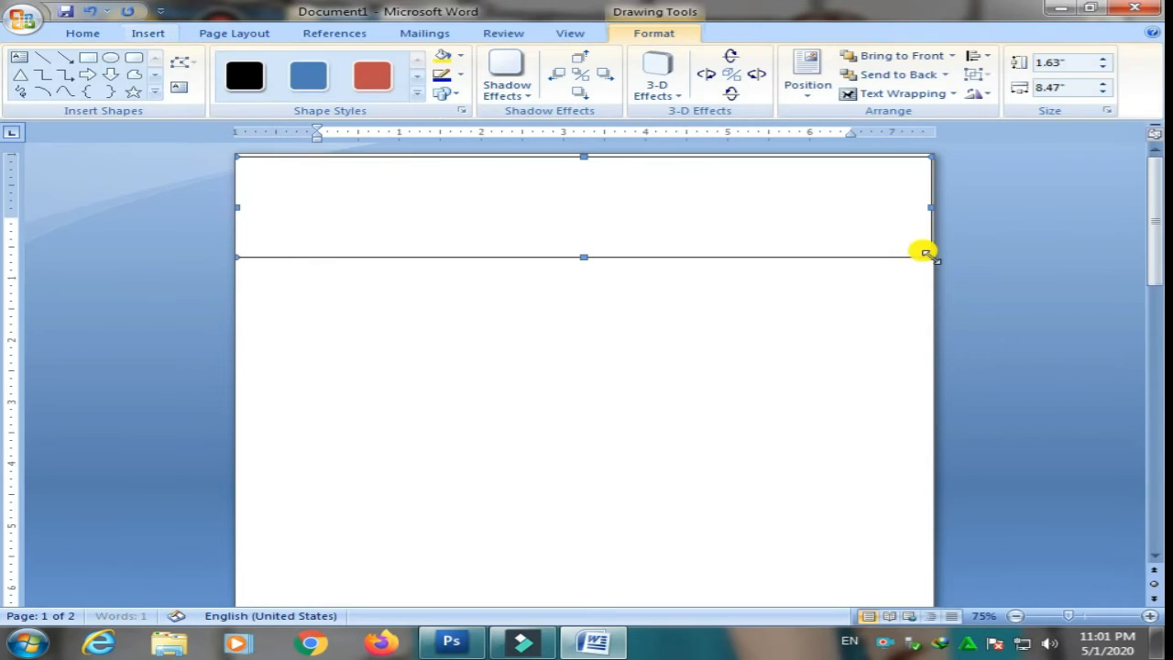
Apply the light teal diagonal gradient shape style to the banner rectangle and nudge it up flush with the page's upper edge.
click(418, 93)
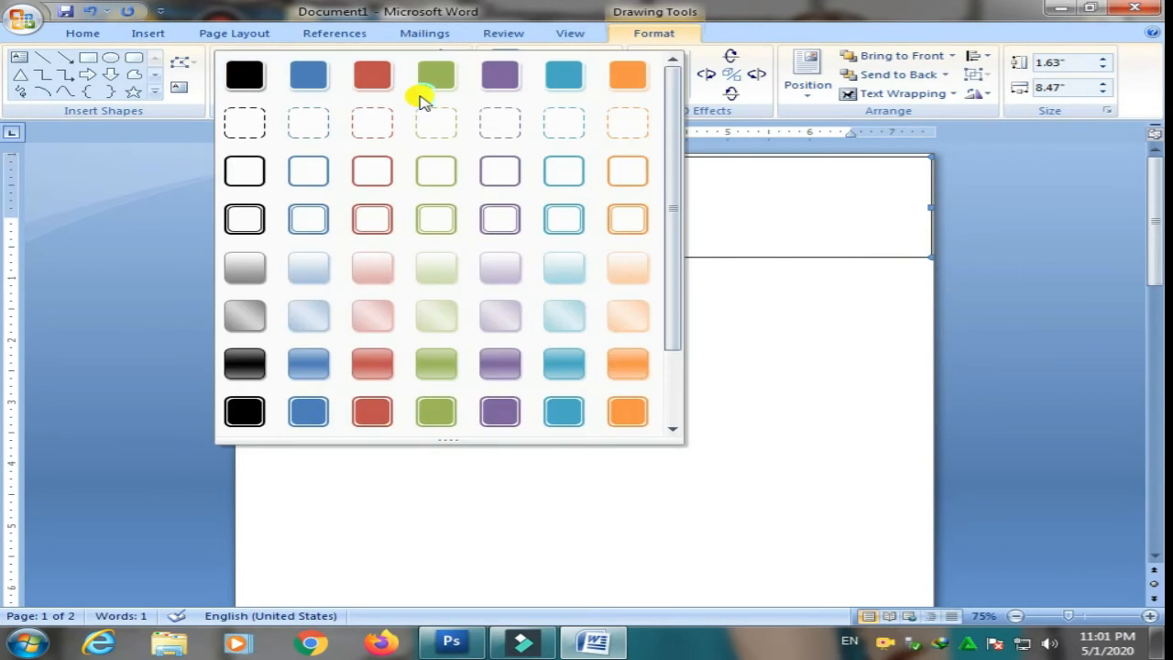
click(565, 316)
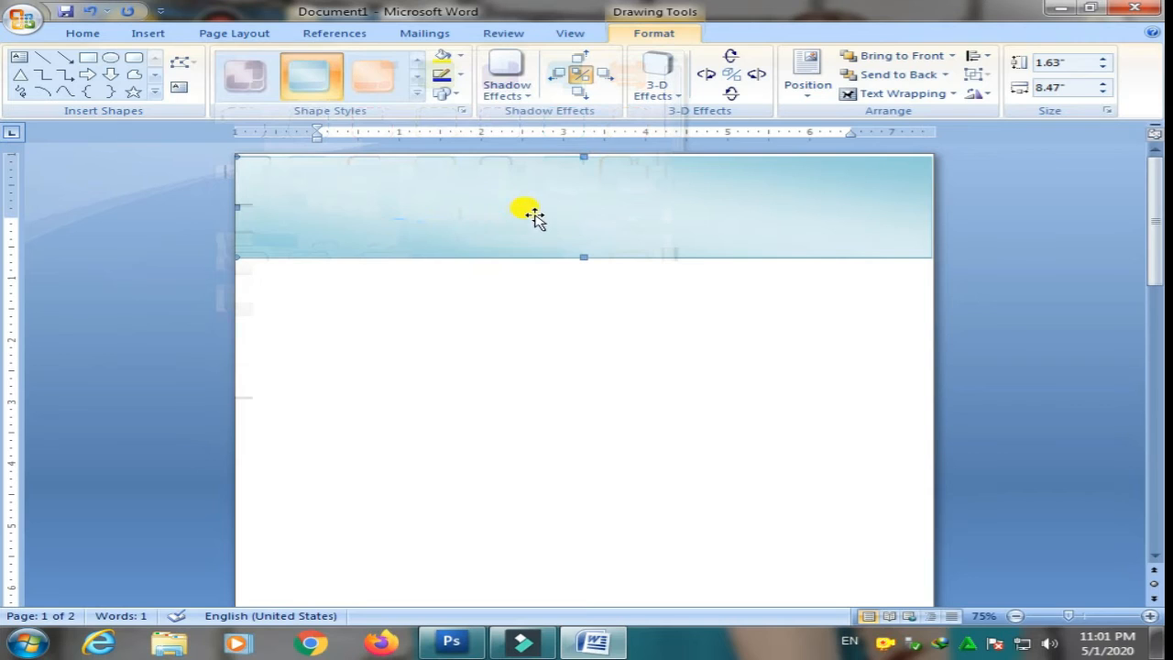
key(ctrl+Up)
key(ctrl+Up)
key(ctrl+Up)
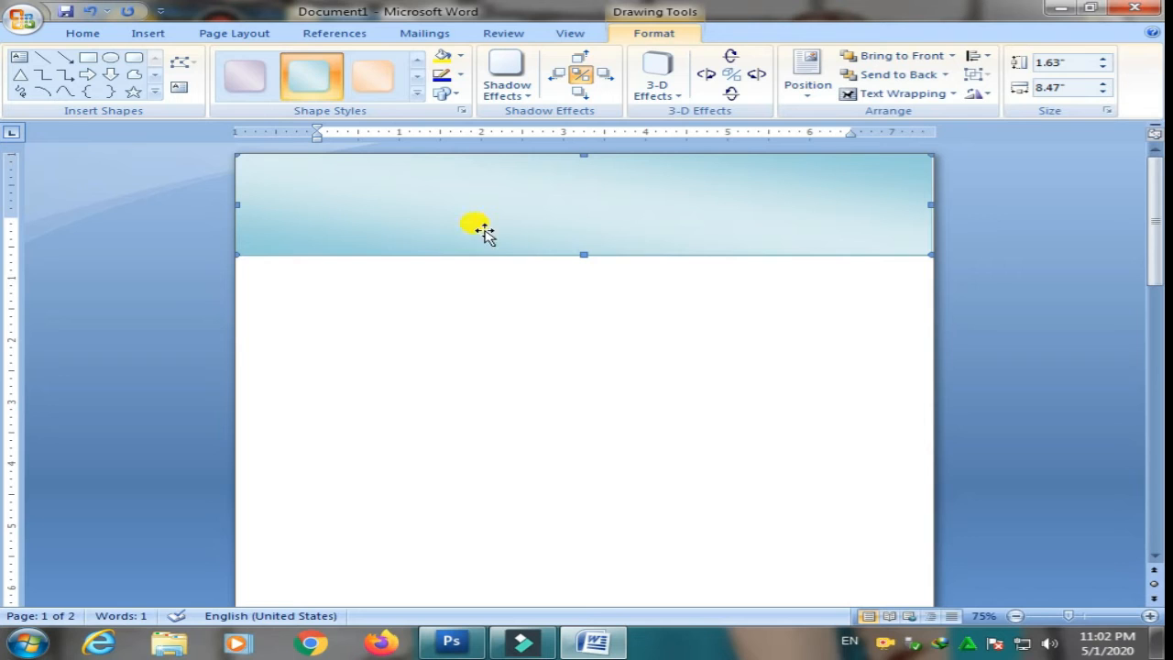
click(417, 92)
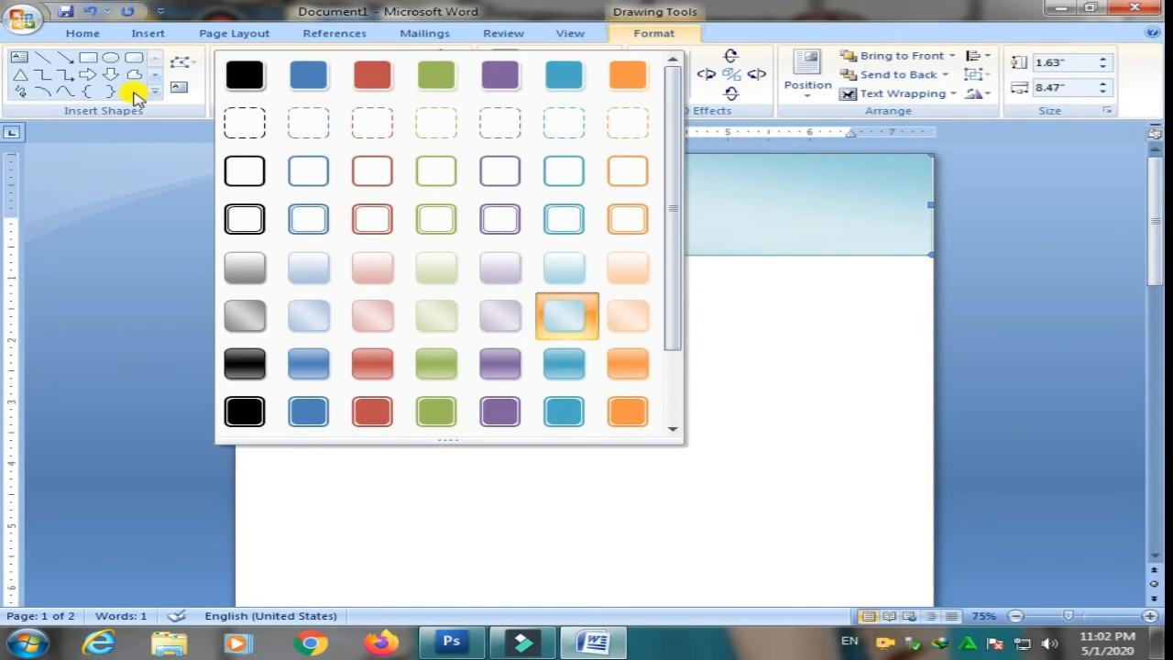
click(757, 375)
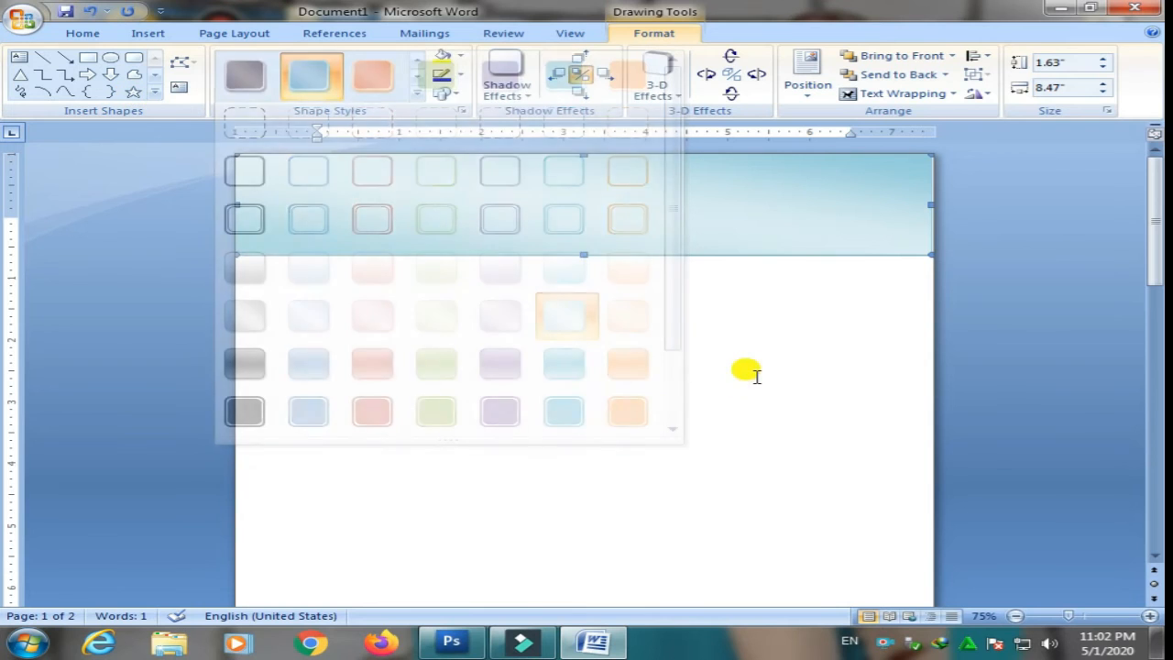
click(311, 363)
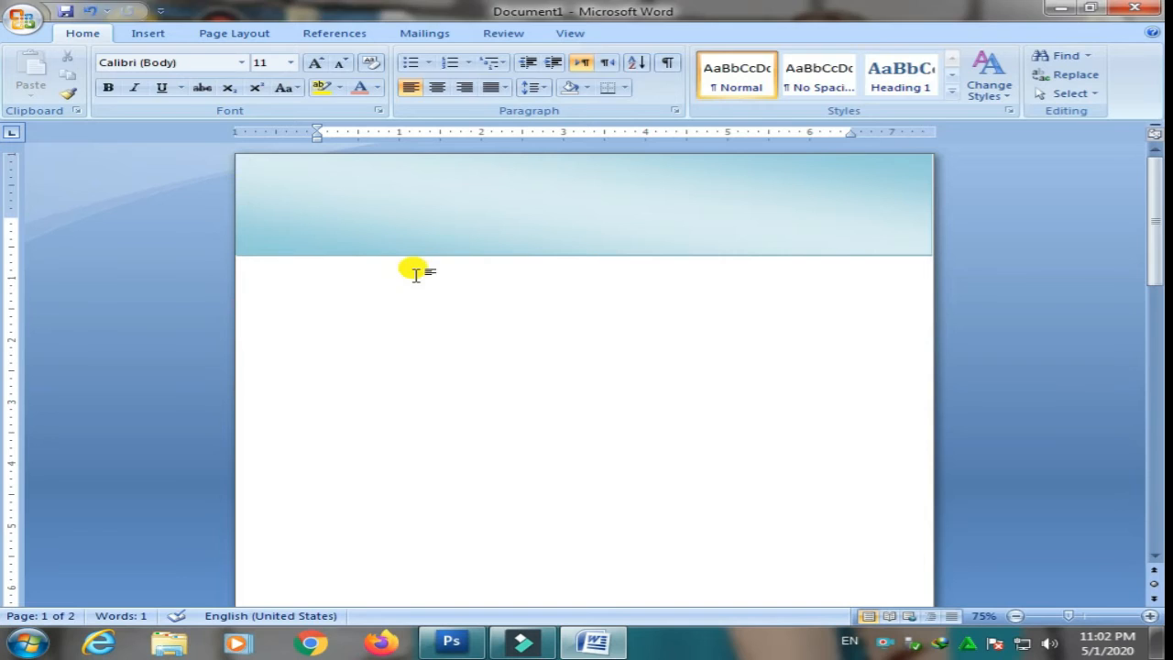
click(911, 237)
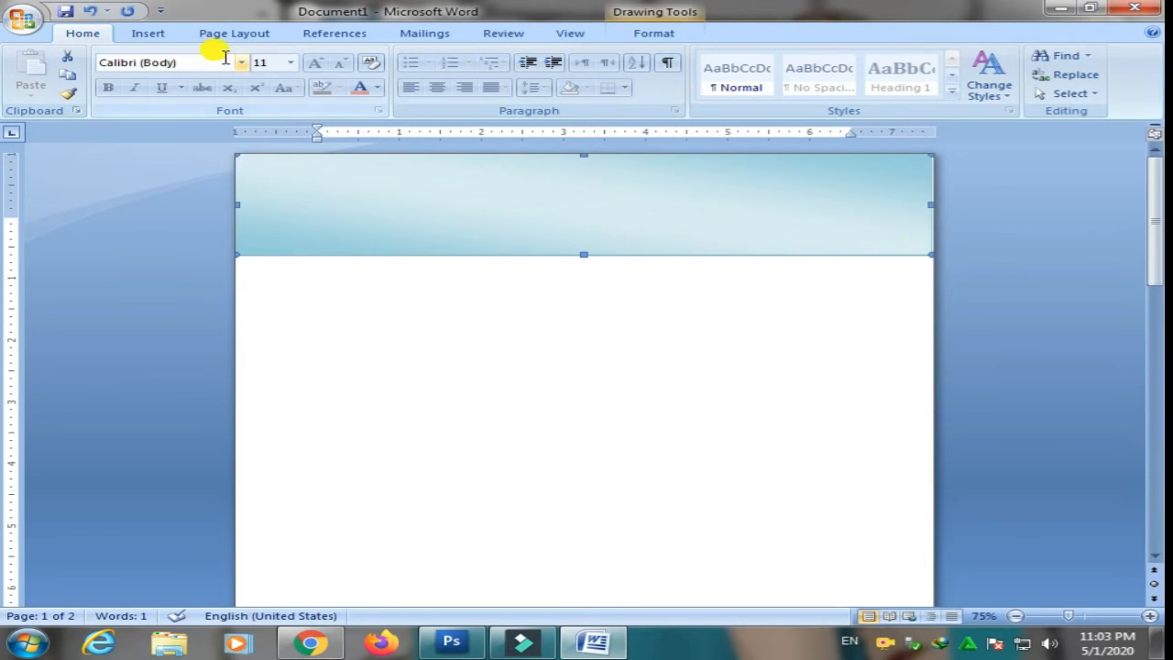
Draw a Flowchart: Document shape about 6.88" wide and 9.38" high directly beneath the teal banner and give it the solid red shape style.
click(150, 33)
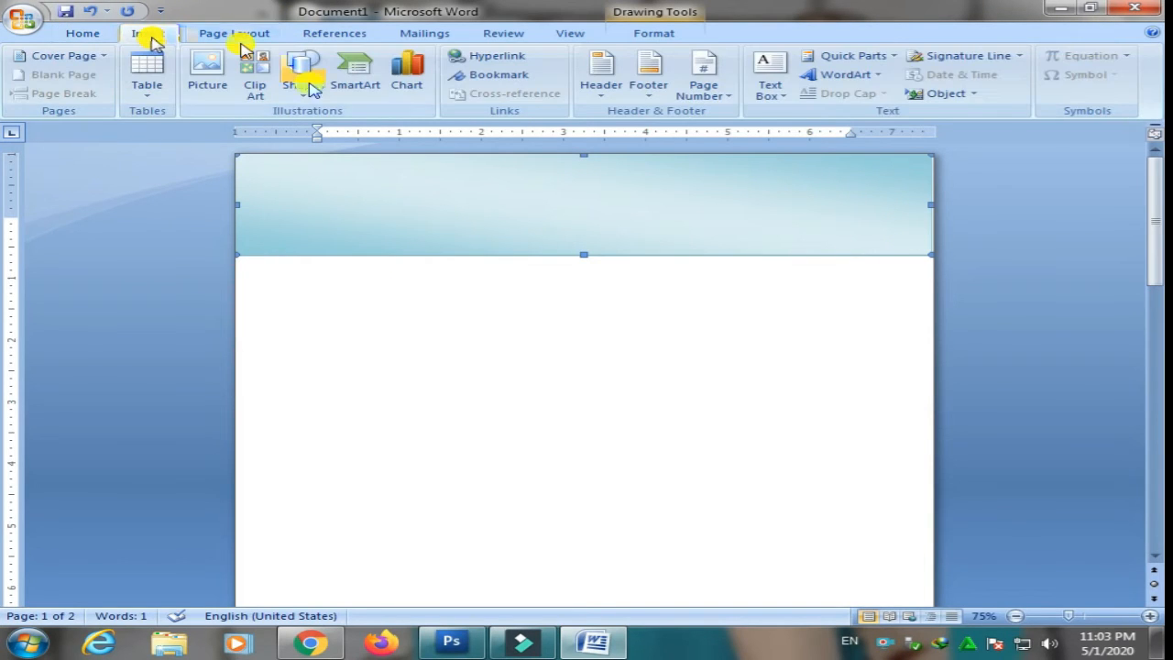
scroll(320, 149, down, 2)
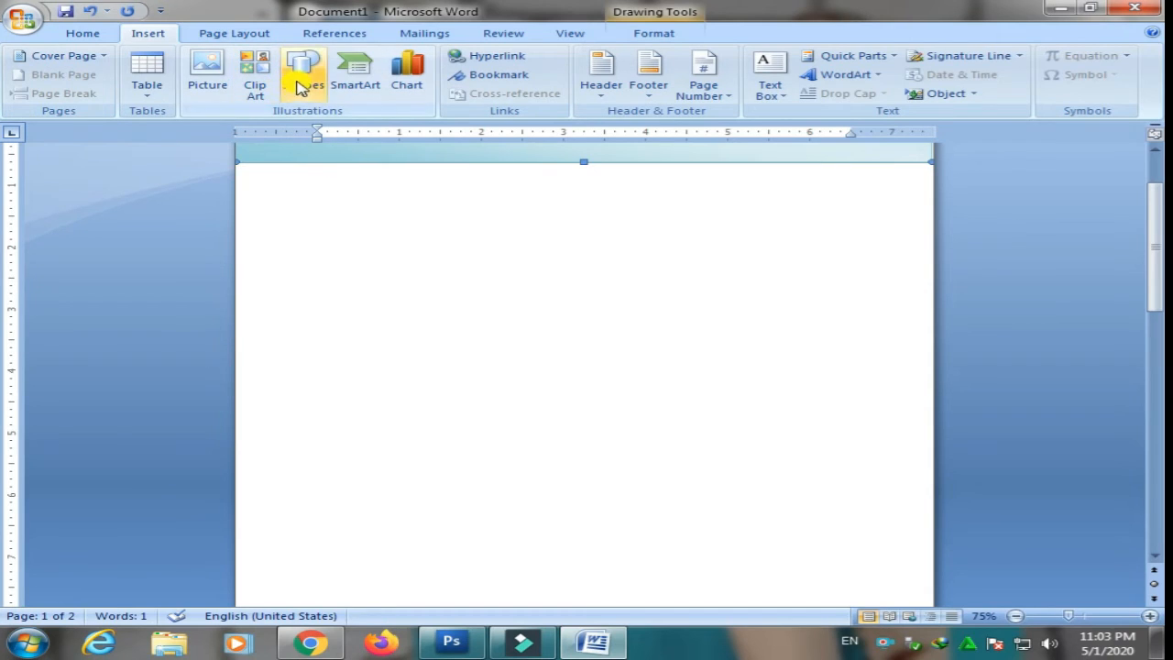
click(304, 84)
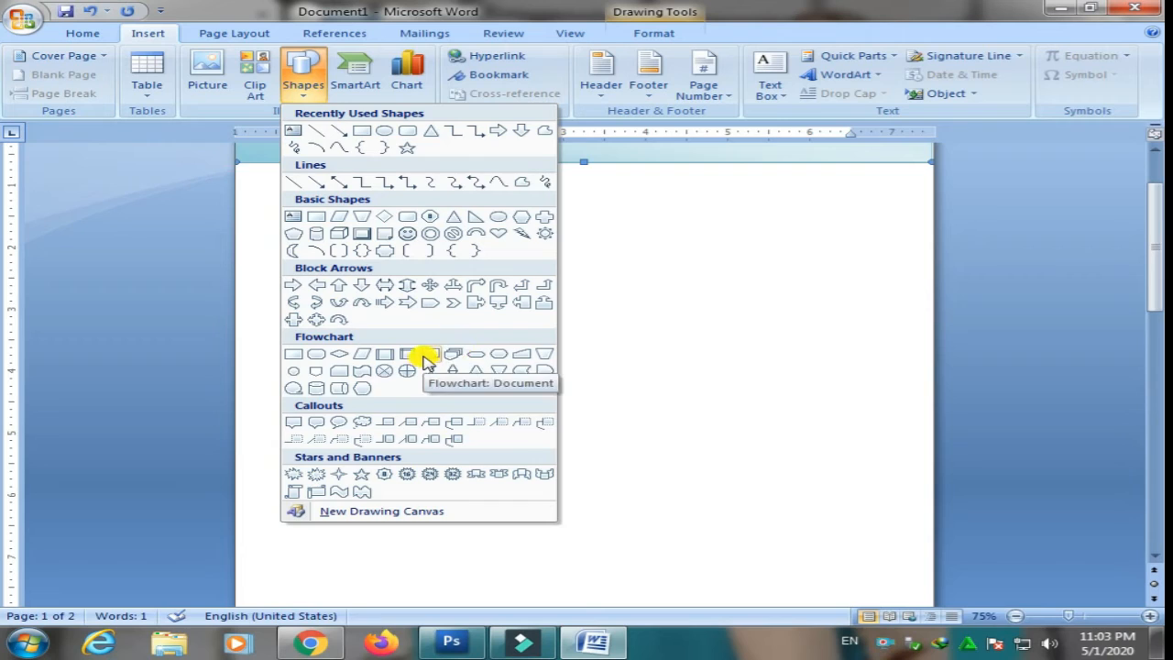
click(419, 354)
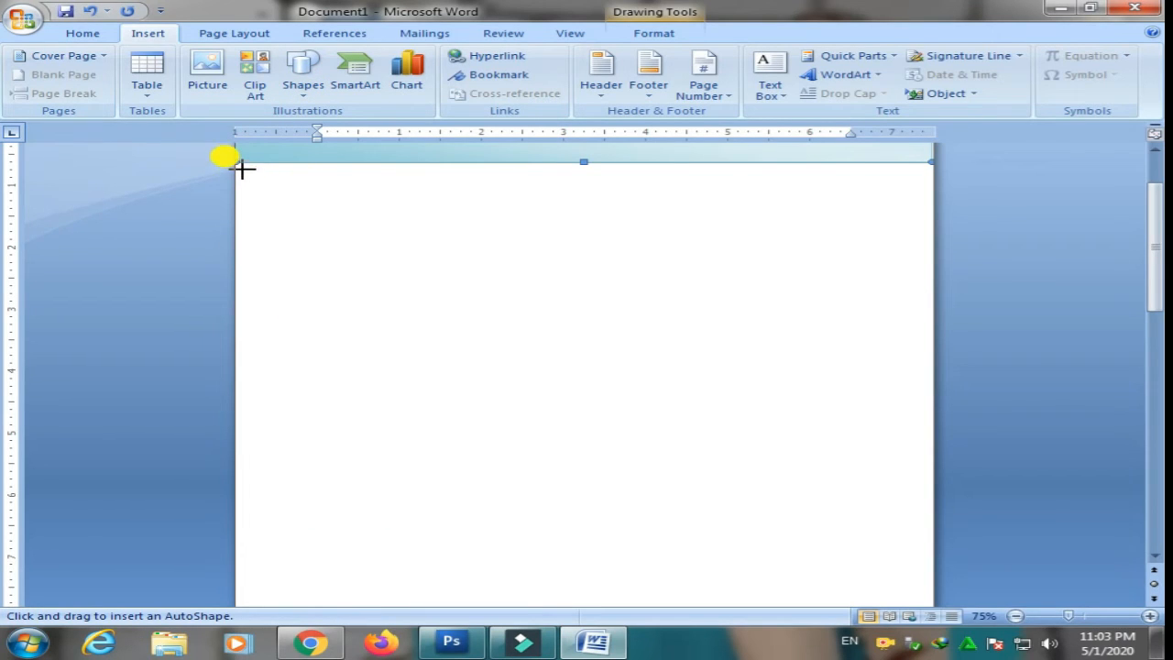
mouse_move(237, 163)
mouse_down()
mouse_move(529, 406)
mouse_move(685, 602)
mouse_move(665, 304)
mouse_move(671, 178)
mouse_move(799, 445)
mouse_up()
scroll(537, 298, up, 8)
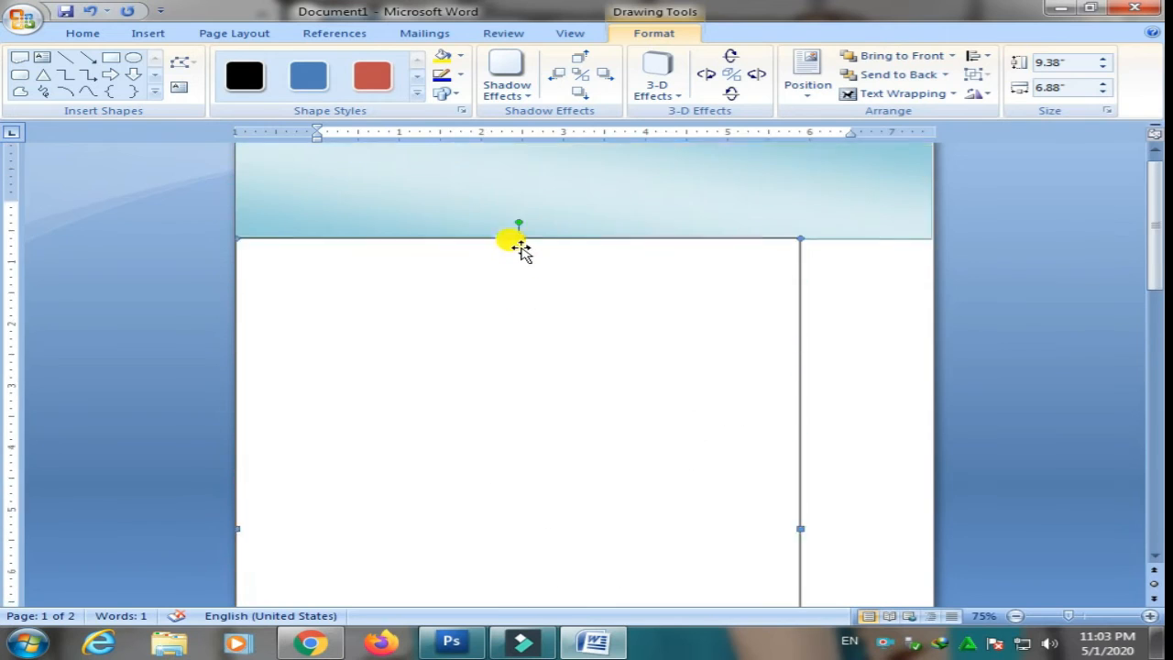
click(371, 75)
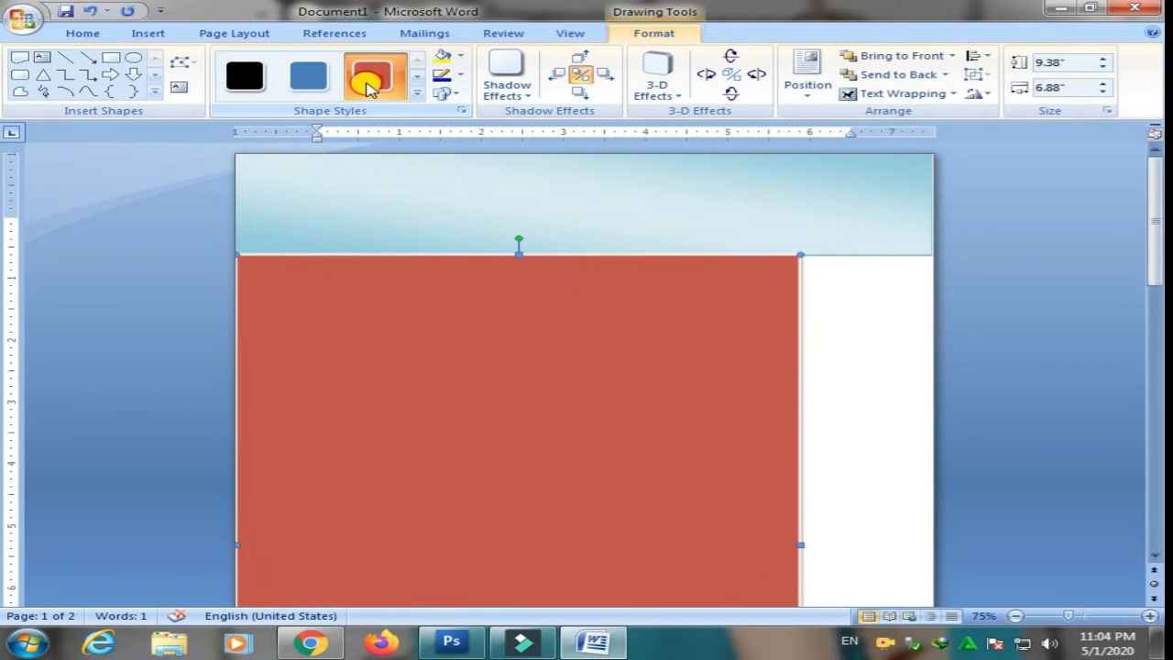